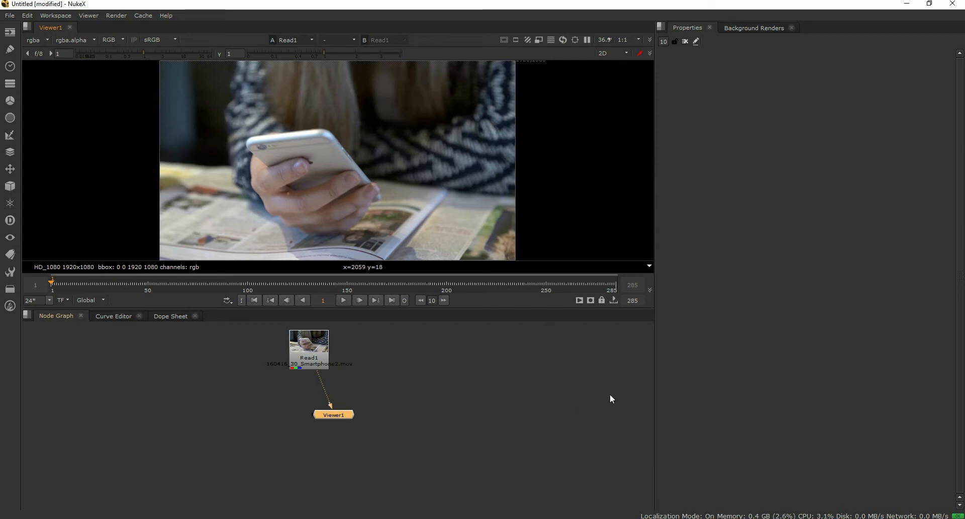
Step: Set the project's full size format to HD_1080 1920x1080 and close the project settings
{"action": "key", "text": "s"}
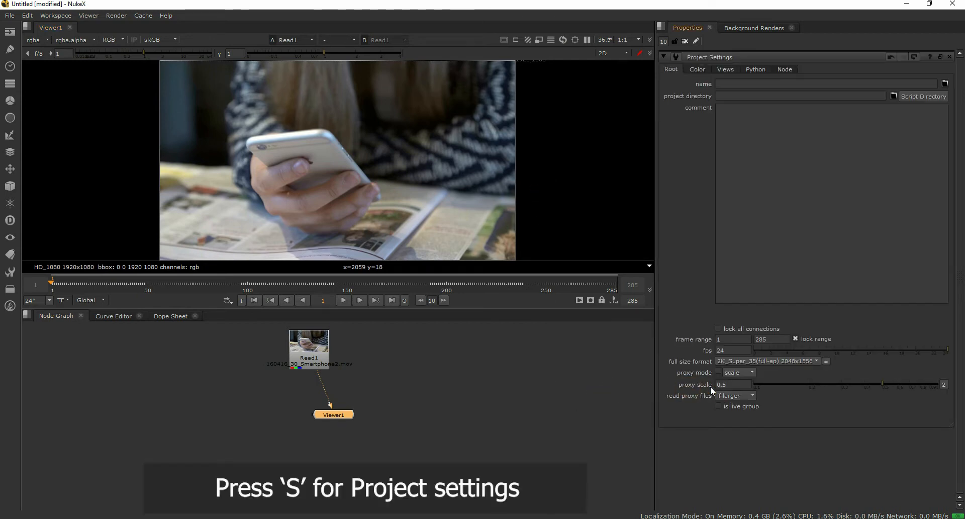
{"action": "left_click", "coordinate": [765, 360]}
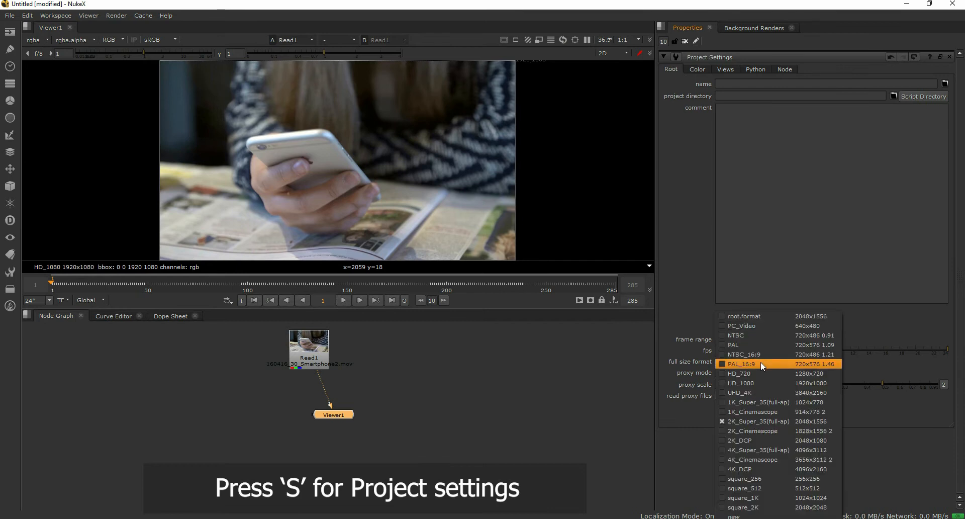
{"action": "left_click", "coordinate": [765, 381]}
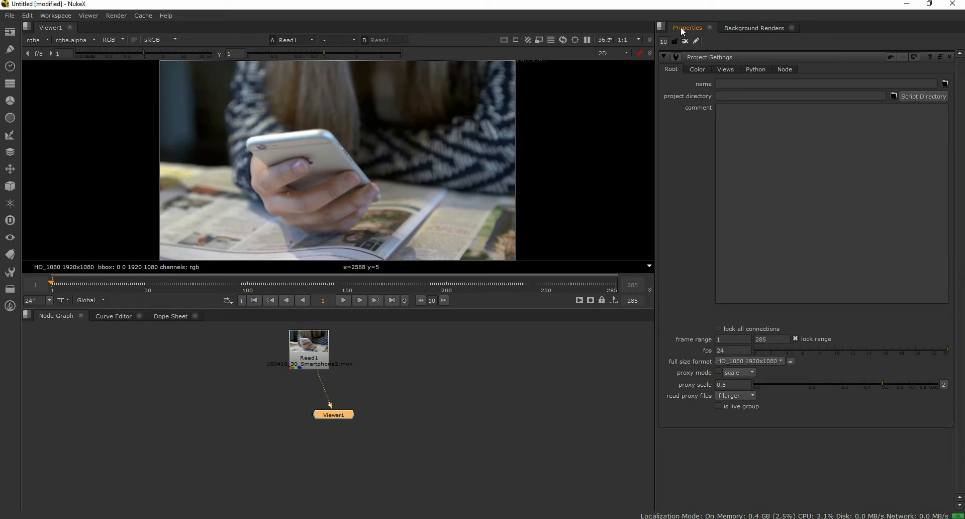
{"action": "left_click", "coordinate": [685, 42]}
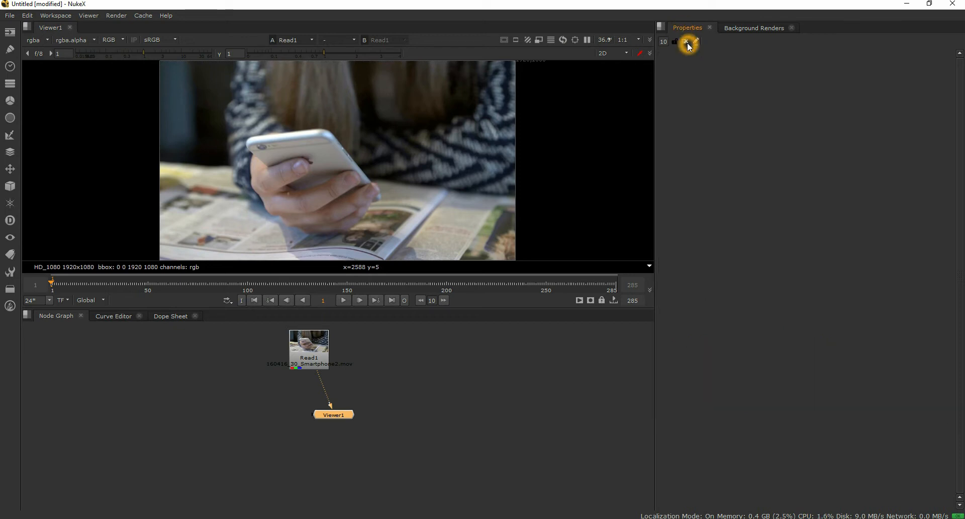
Step: Play the smartphone footage briefly in the viewer to check its motion, and stop playback
{"action": "left_click", "coordinate": [364, 358]}
{"action": "left_click", "coordinate": [342, 300]}
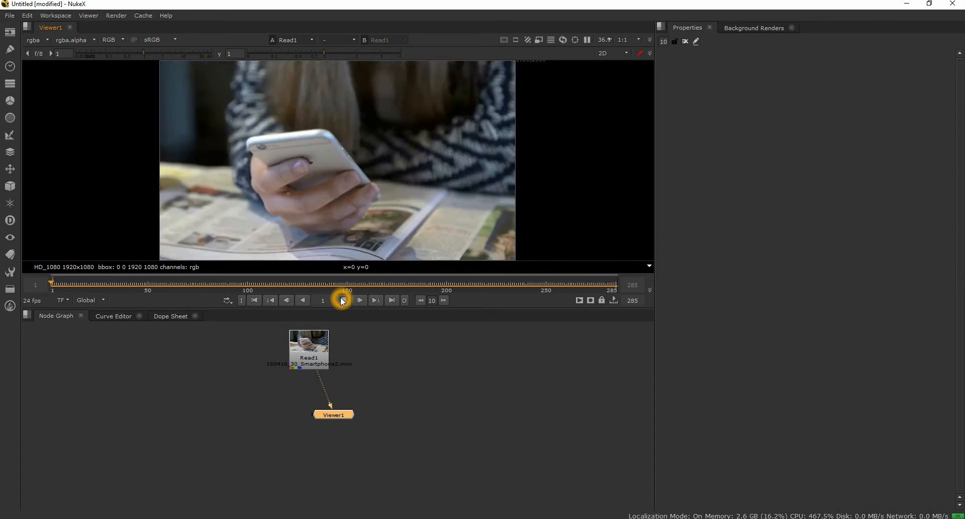
{"action": "left_click", "coordinate": [342, 300]}
Step: Add a Tracker node, connect its input to the Read1 footage, and show the tracker's output in the viewer
{"action": "left_click", "coordinate": [435, 395]}
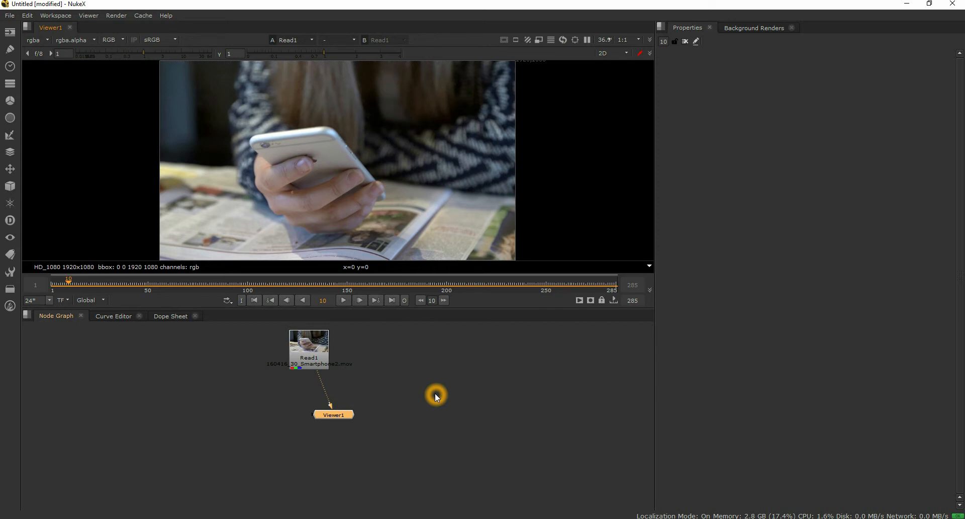
{"action": "key", "text": "Tab"}
{"action": "type", "text": "TRAC"}
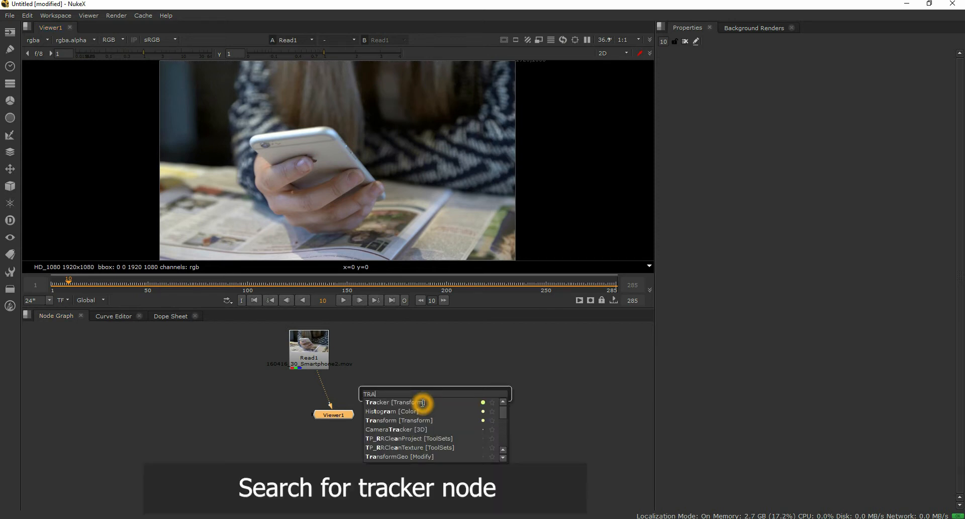
{"action": "left_click", "coordinate": [375, 402]}
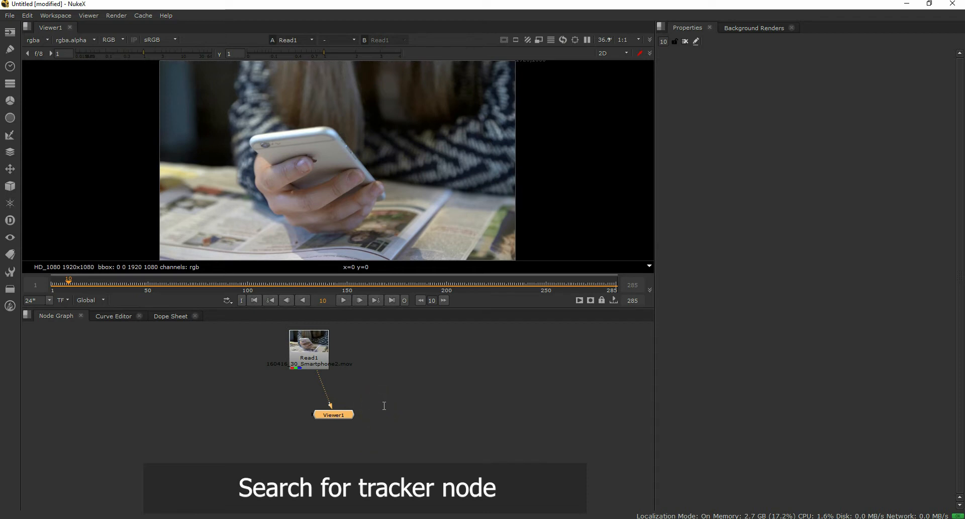
{"action": "left_click", "coordinate": [522, 375]}
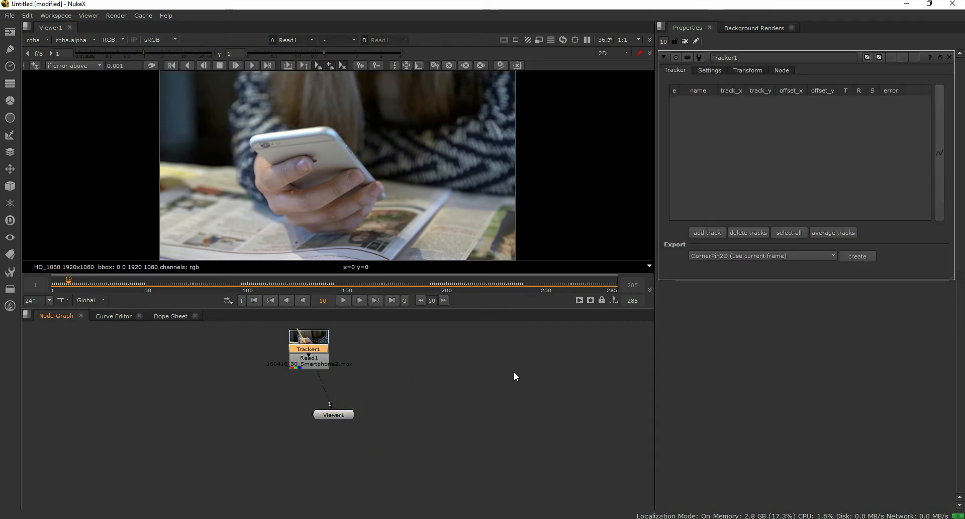
{"action": "left_click_drag", "start_coordinate": [316, 353], "coordinate": [401, 382]}
{"action": "left_click_drag", "start_coordinate": [360, 352], "coordinate": [362, 375]}
{"action": "key", "text": "1"}
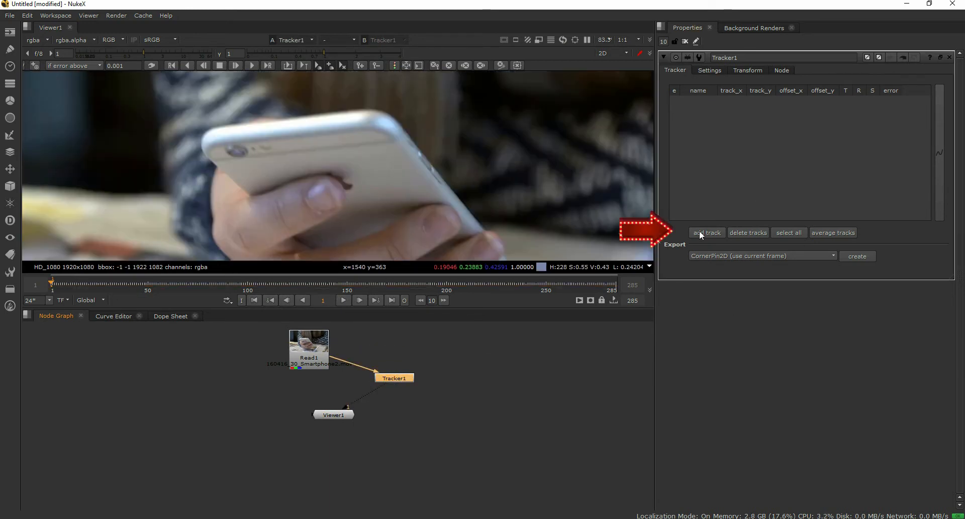
Step: Add a track to Tracker1 and place it on the phone's camera lens, at about x 549, y 605
{"action": "left_click", "coordinate": [707, 232]}
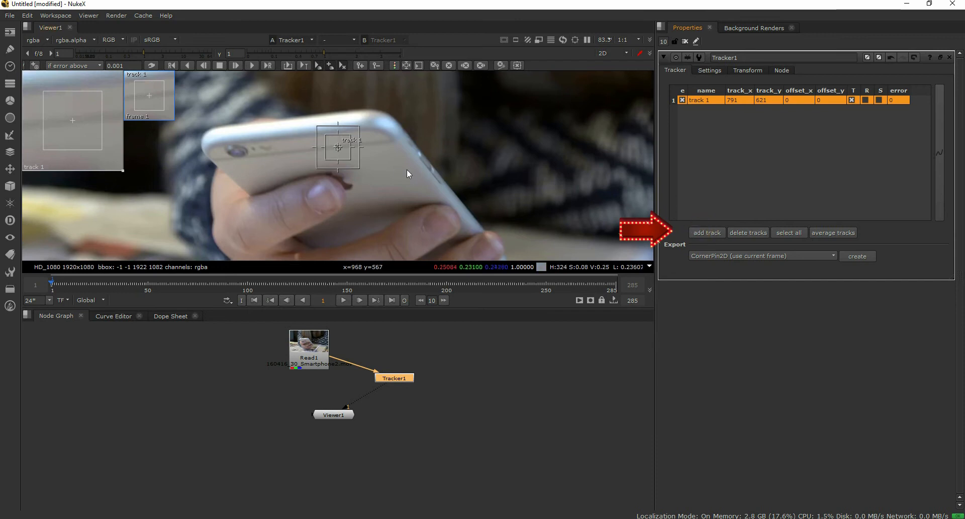
{"action": "left_click_drag", "start_coordinate": [341, 154], "coordinate": [256, 165]}
{"action": "left_click", "coordinate": [324, 202]}
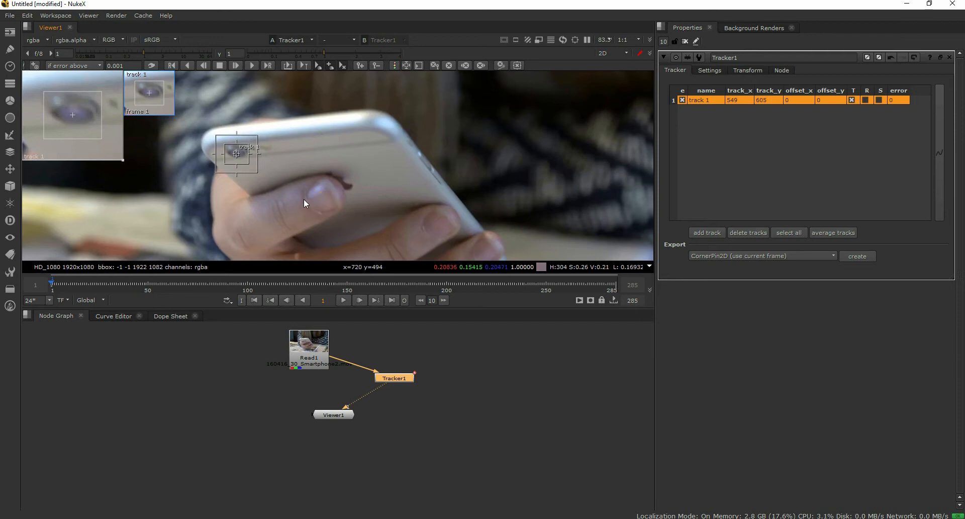
Step: Refine track 1's centre on the camera lens to about x 549, y 607 and fit its pattern box tightly around the lens
{"action": "left_click", "coordinate": [238, 156]}
{"action": "left_click_drag", "start_coordinate": [239, 156], "coordinate": [238, 155]}
{"action": "left_click", "coordinate": [250, 165]}
{"action": "left_click_drag", "start_coordinate": [248, 161], "coordinate": [258, 171]}
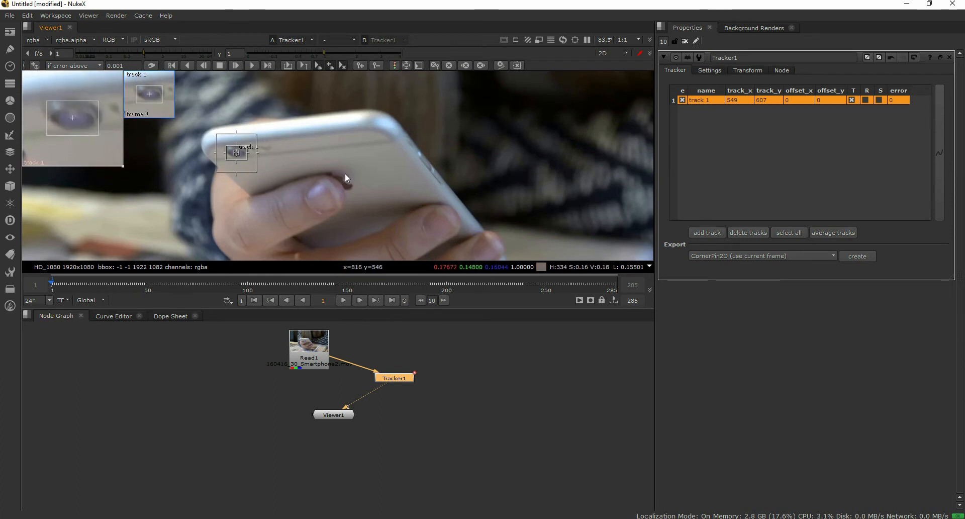
Step: Track the camera lens point forward from frame 1 to the last frame of the clip
{"action": "left_click", "coordinate": [234, 66]}
{"action": "left_click", "coordinate": [251, 67]}
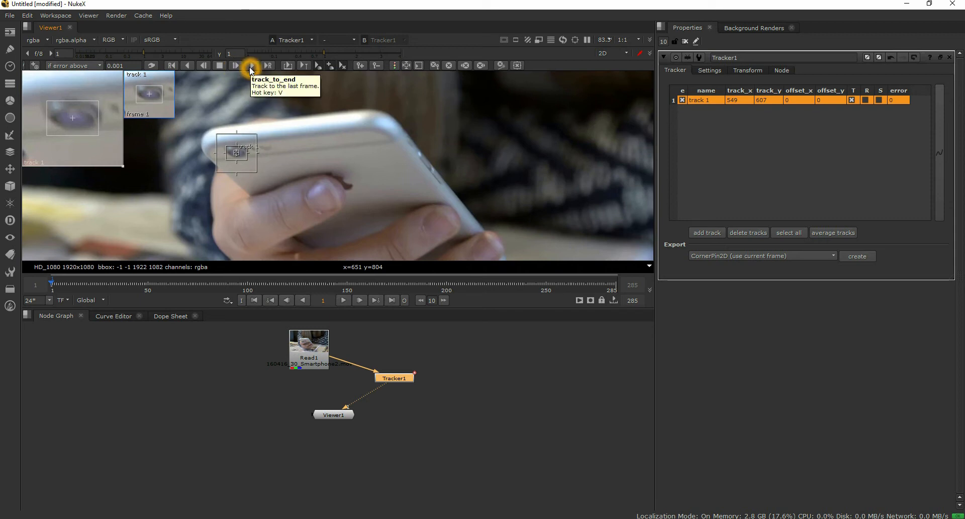
{"action": "left_click", "coordinate": [251, 69]}
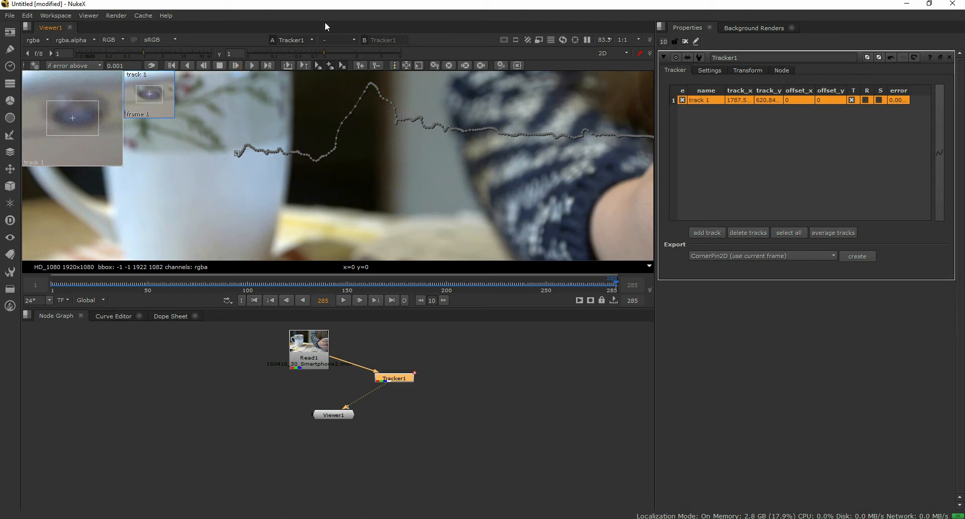
Step: Play back the tracked clip and examine how closely the track path follows the phone's camera lens
{"action": "scroll", "coordinate": [397, 190], "scroll_direction": "down", "scroll_amount": 6}
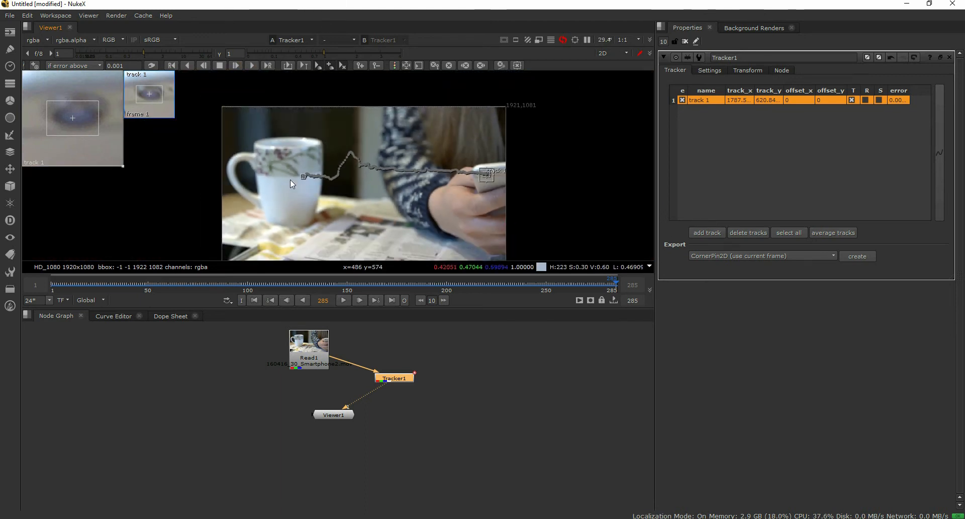
{"action": "left_click", "coordinate": [545, 190]}
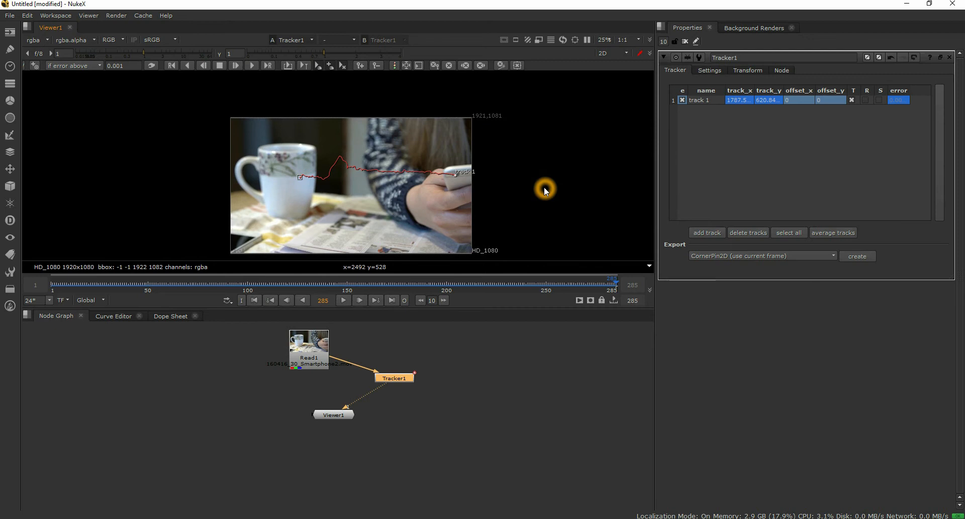
{"action": "scroll", "coordinate": [545, 189], "scroll_direction": "up", "scroll_amount": 2}
{"action": "left_click", "coordinate": [344, 300]}
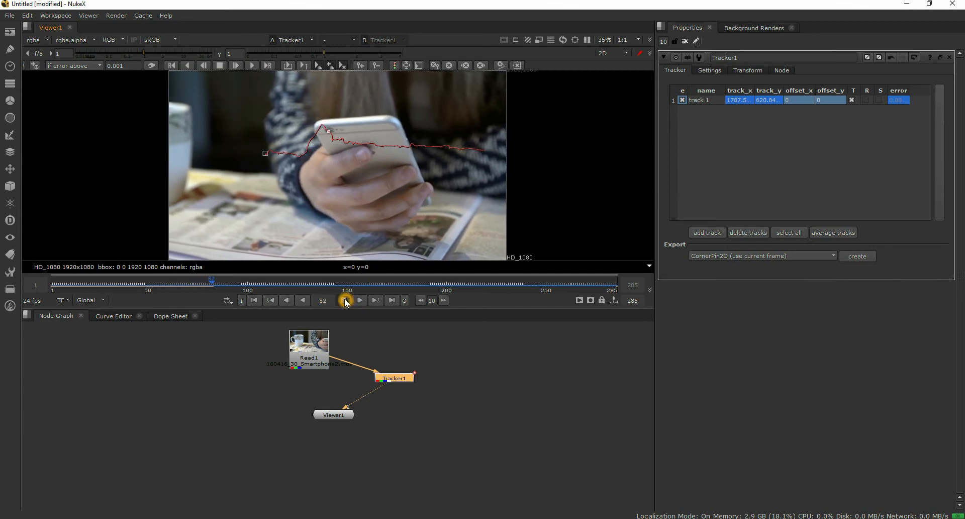
{"action": "left_click", "coordinate": [345, 300]}
{"action": "scroll", "coordinate": [318, 123], "scroll_direction": "up", "scroll_amount": 2}
{"action": "scroll", "coordinate": [319, 123], "scroll_direction": "up", "scroll_amount": 5}
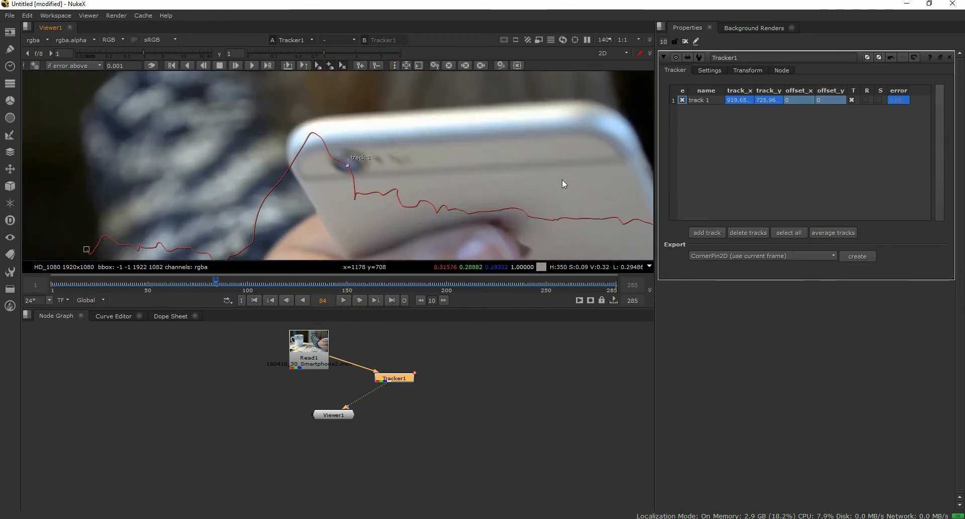
Step: Set the smooth t value of Tracker1's transform to 1, inspect the smoothed path, and close the node's properties
{"action": "left_click", "coordinate": [710, 70]}
{"action": "left_click", "coordinate": [662, 72]}
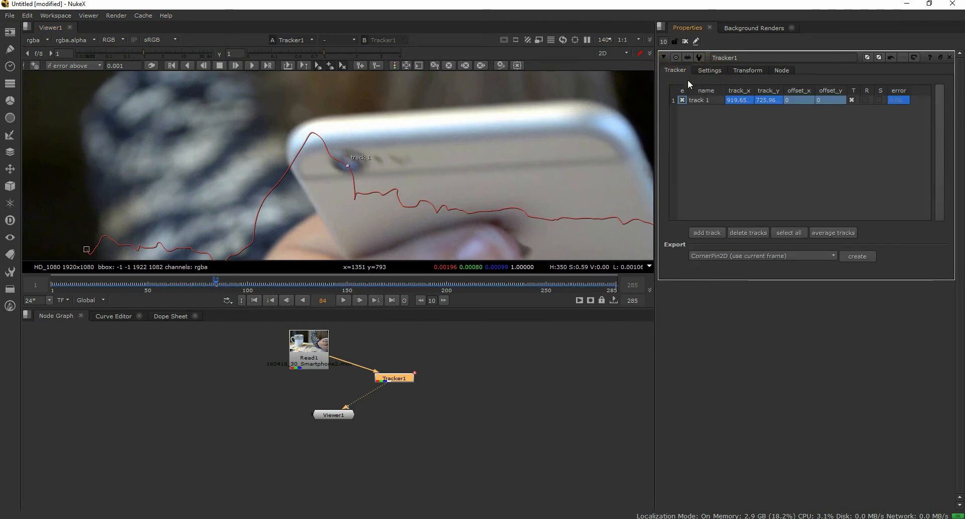
{"action": "left_click", "coordinate": [713, 100]}
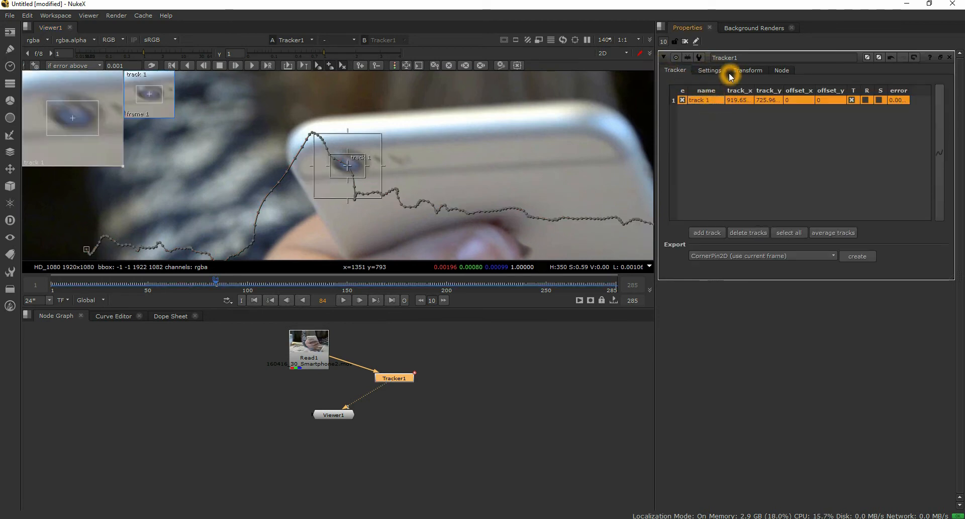
{"action": "left_click", "coordinate": [709, 69]}
{"action": "left_click", "coordinate": [746, 70]}
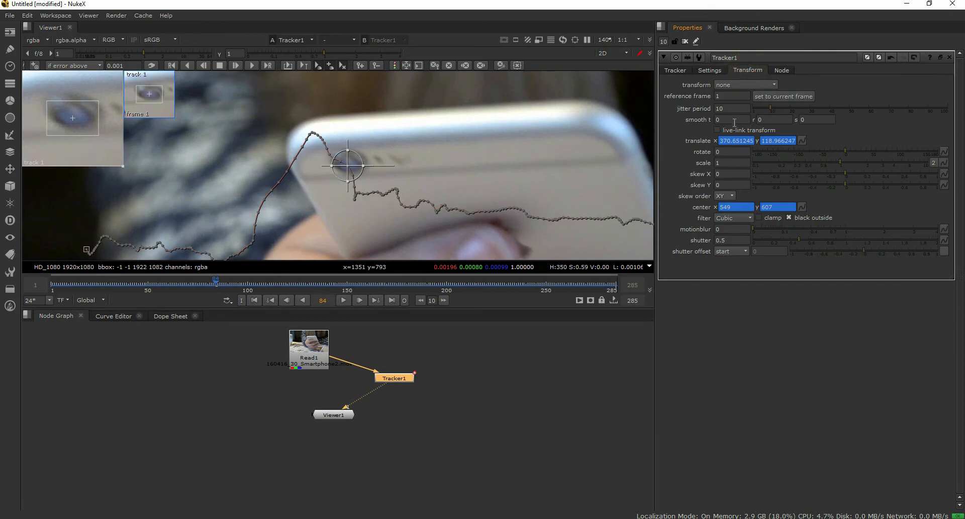
{"action": "left_click", "coordinate": [721, 121]}
{"action": "type", "text": "1"}
{"action": "key", "text": "Return"}
{"action": "scroll", "coordinate": [288, 130], "scroll_direction": "up", "scroll_amount": 3}
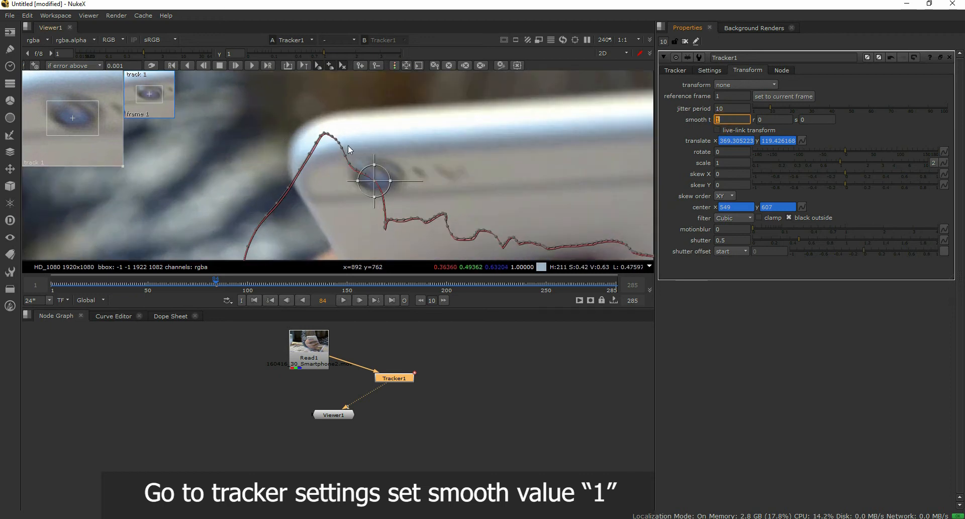
{"action": "scroll", "coordinate": [347, 151], "scroll_direction": "down", "scroll_amount": 4}
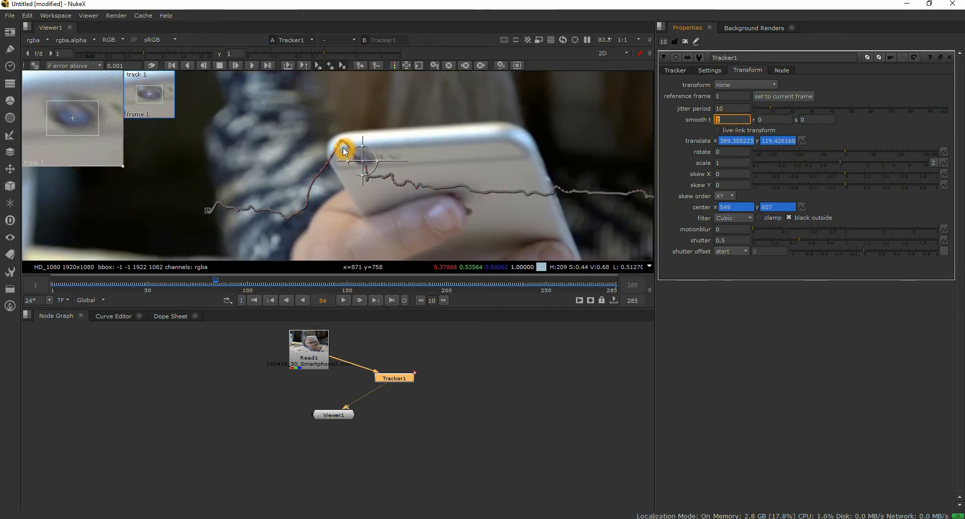
{"action": "scroll", "coordinate": [344, 151], "scroll_direction": "down", "scroll_amount": 2}
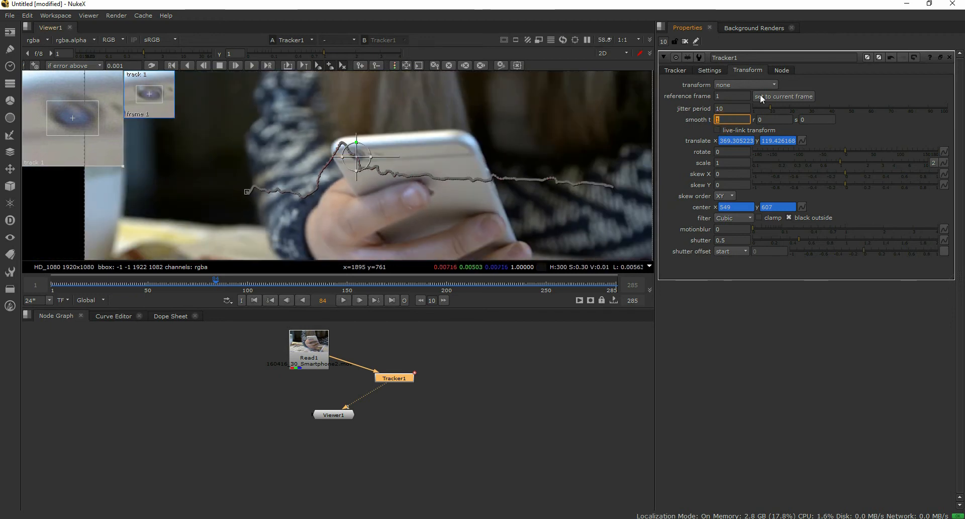
{"action": "left_click", "coordinate": [686, 42]}
Step: Add an unconnected Text node beside the tracker in the node graph and show its output in the viewer
{"action": "scroll", "coordinate": [262, 244], "scroll_direction": "down", "scroll_amount": 1}
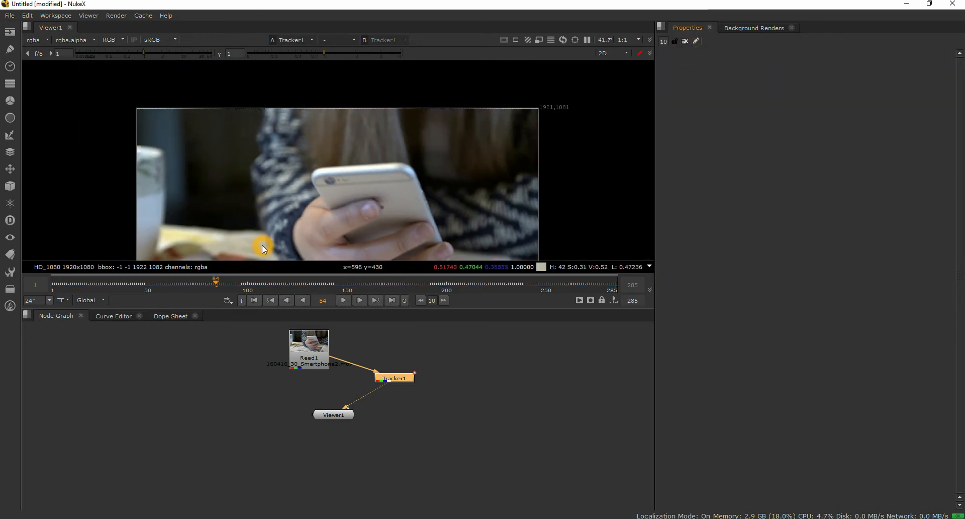
{"action": "scroll", "coordinate": [322, 153], "scroll_direction": "down", "scroll_amount": 2}
{"action": "left_click", "coordinate": [494, 395]}
{"action": "key", "text": "Tab"}
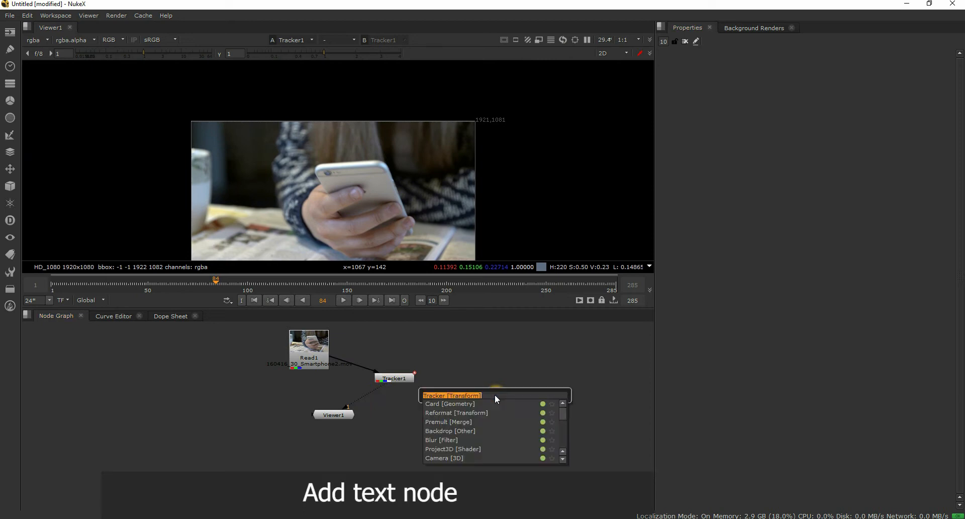
{"action": "type", "text": "TEXT"}
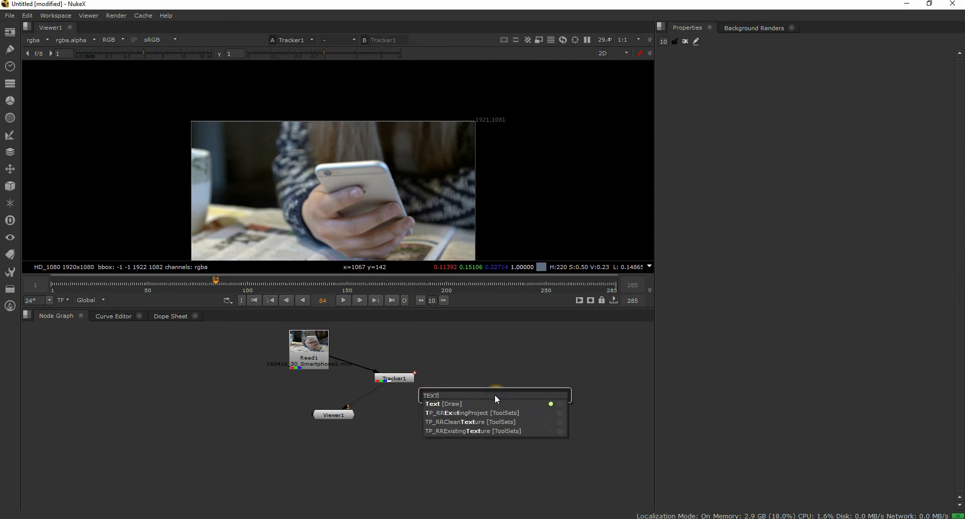
{"action": "key", "text": "Down"}
{"action": "key", "text": "Return"}
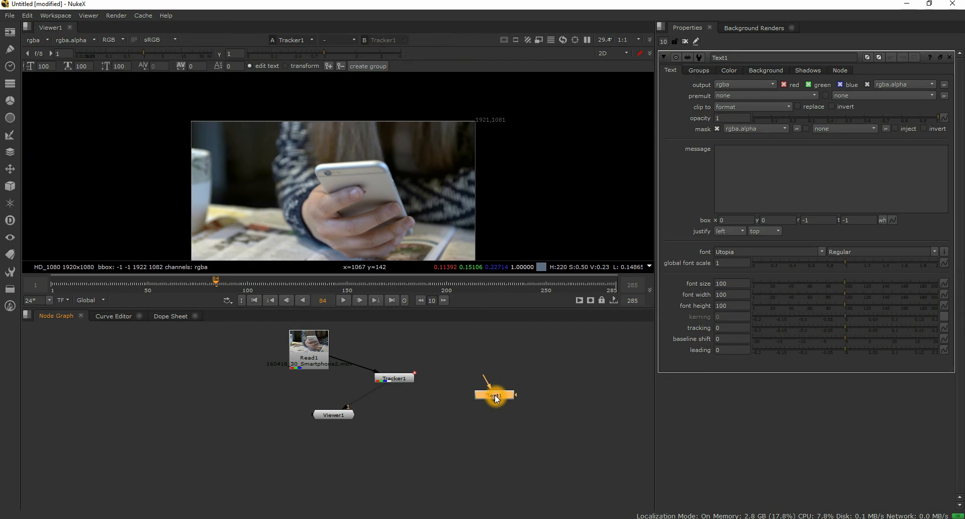
{"action": "key", "text": "1"}
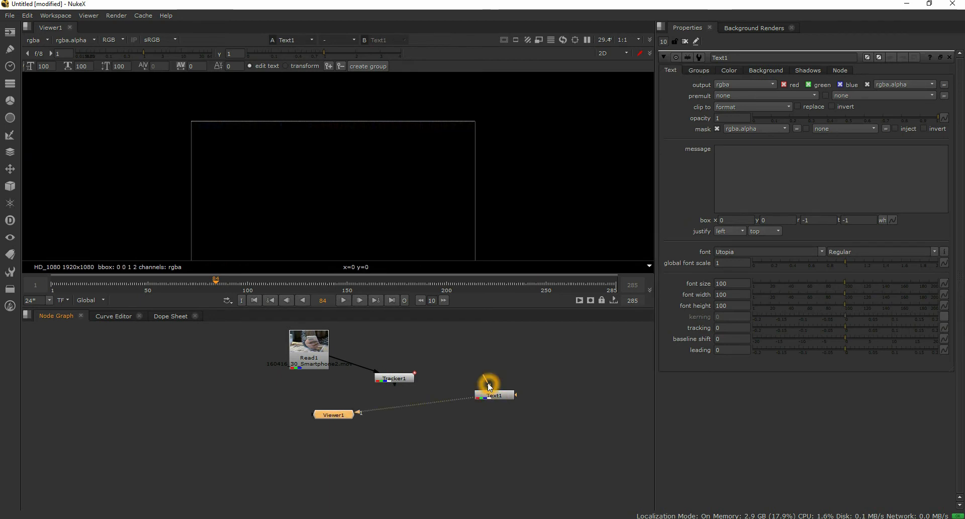
Step: Enter "ONE POINT TRACKING" as the Text1 node's message
{"action": "left_click", "coordinate": [759, 182]}
{"action": "type", "text": "oNE"}
{"action": "key", "text": "BackSpace"}
{"action": "key", "text": "BackSpace"}
{"action": "key", "text": "BackSpace"}
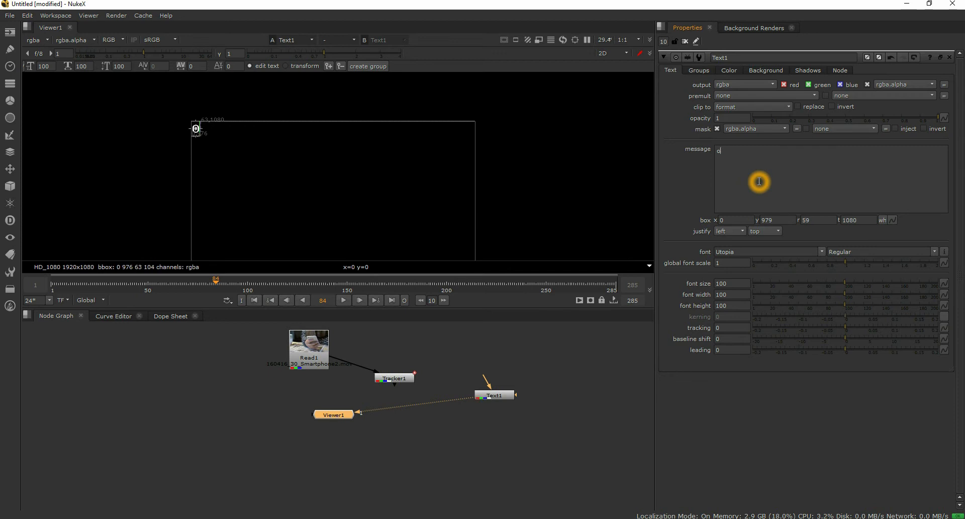
{"action": "type", "text": "ONE "}
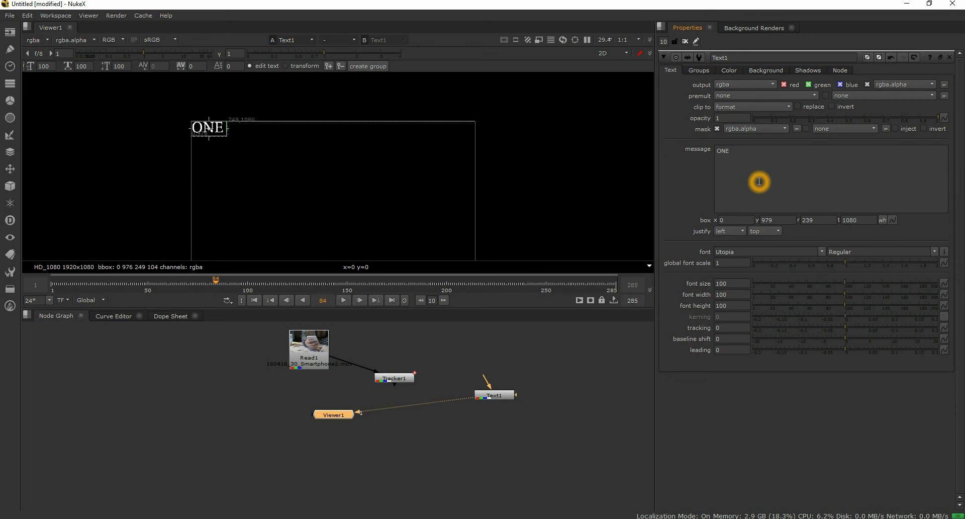
{"action": "type", "text": "POINT TR"}
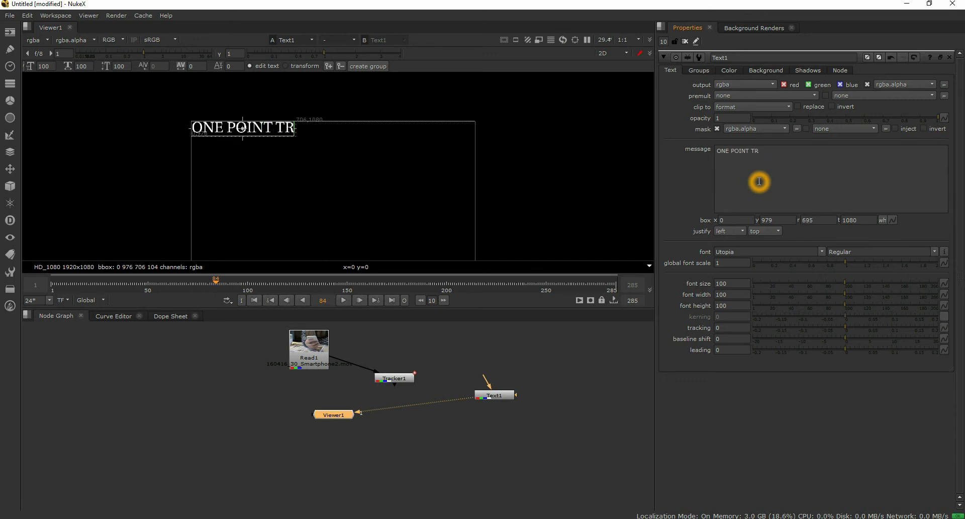
{"action": "type", "text": "ACKER"}
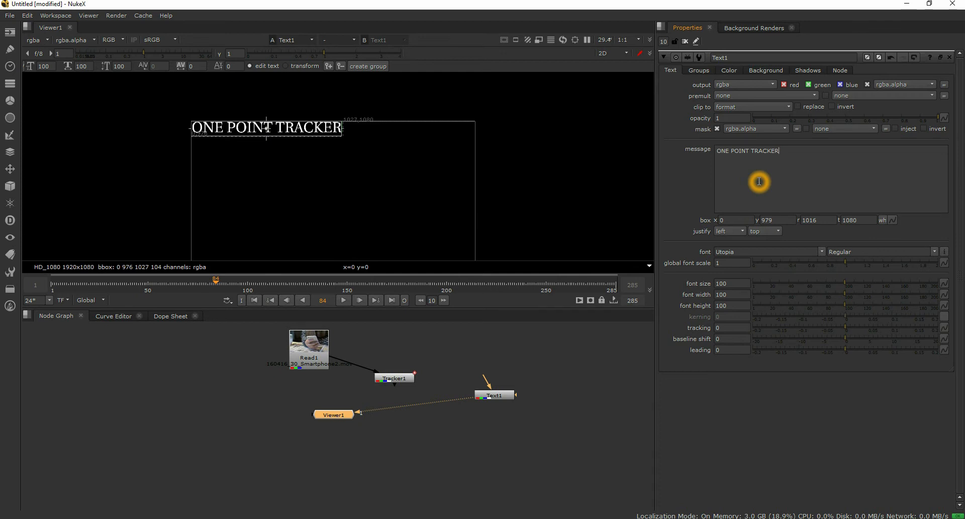
{"action": "key", "text": "BackSpace"}
{"action": "key", "text": "BackSpace"}
{"action": "type", "text": "ING"}
{"action": "left_click", "coordinate": [456, 357]}
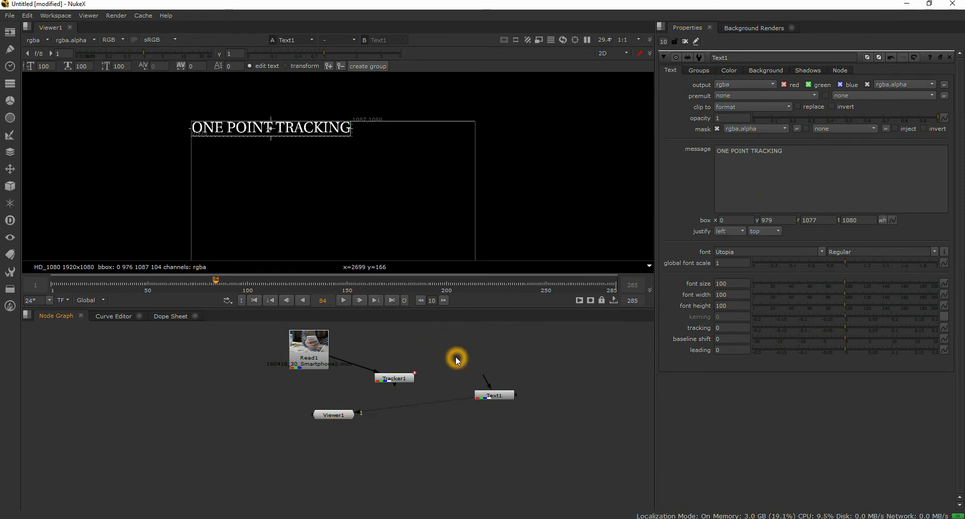
Step: Add a Merge node with Read1 as its B input and Text1 as its A input, rearranging the nodes around it
{"action": "key", "text": "Tab"}
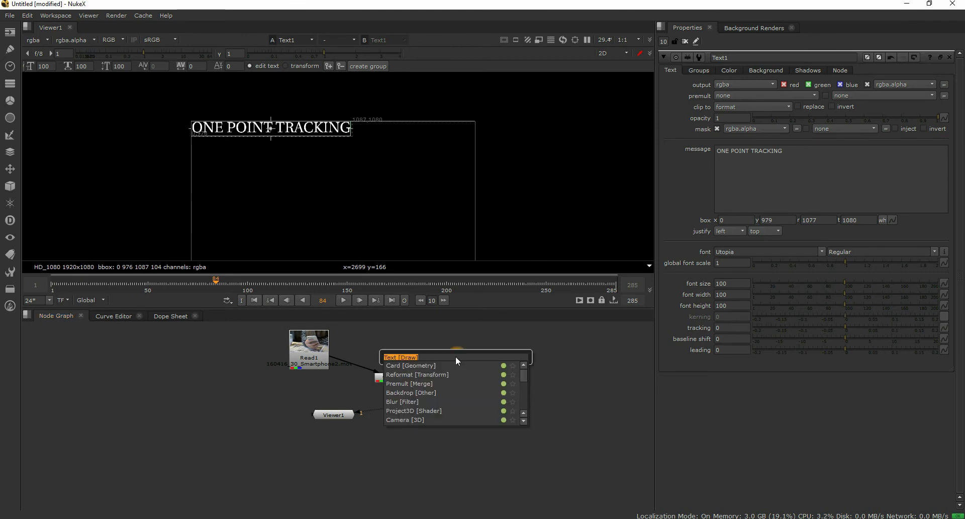
{"action": "type", "text": "MERG"}
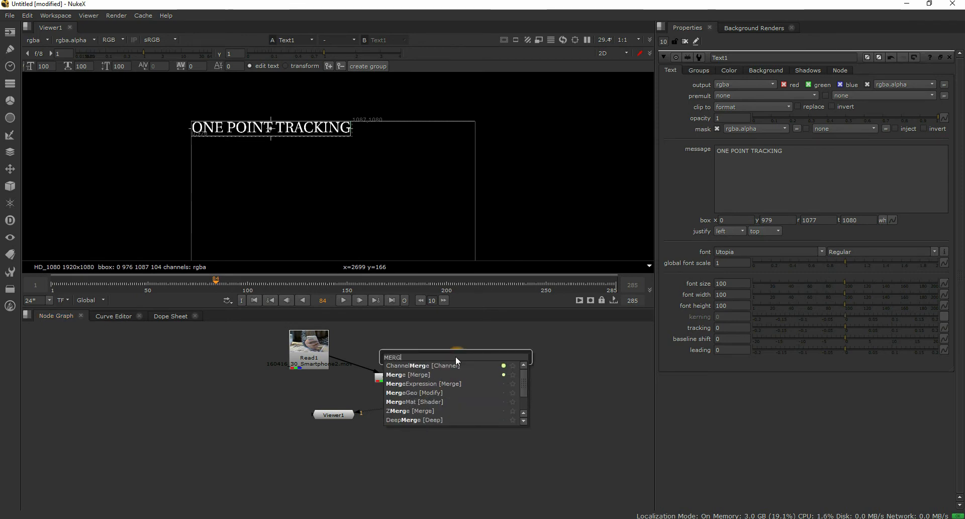
{"action": "left_click", "coordinate": [420, 375]}
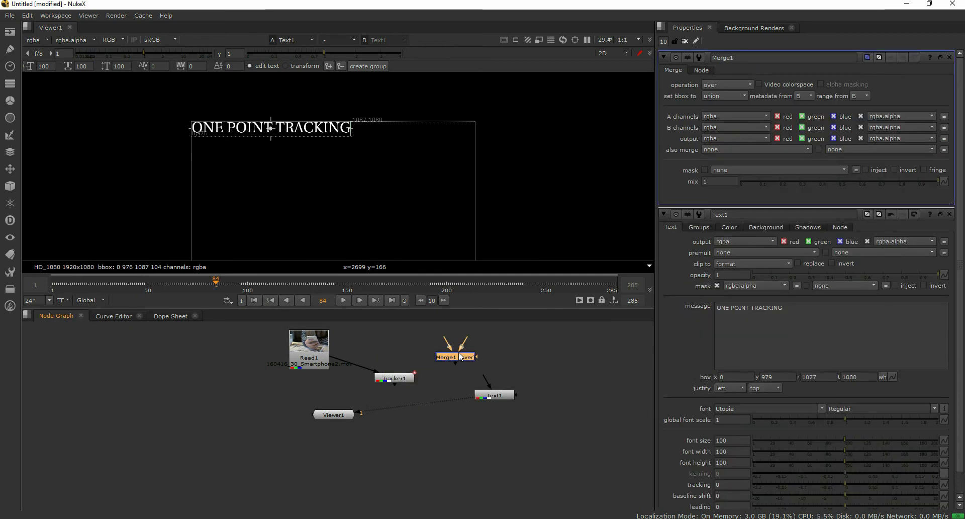
{"action": "left_click_drag", "start_coordinate": [399, 380], "coordinate": [243, 395]}
{"action": "left_click_drag", "start_coordinate": [453, 361], "coordinate": [308, 353]}
{"action": "left_click_drag", "start_coordinate": [321, 384], "coordinate": [417, 398]}
{"action": "left_click", "coordinate": [495, 396]}
{"action": "left_click_drag", "start_coordinate": [326, 418], "coordinate": [313, 467]}
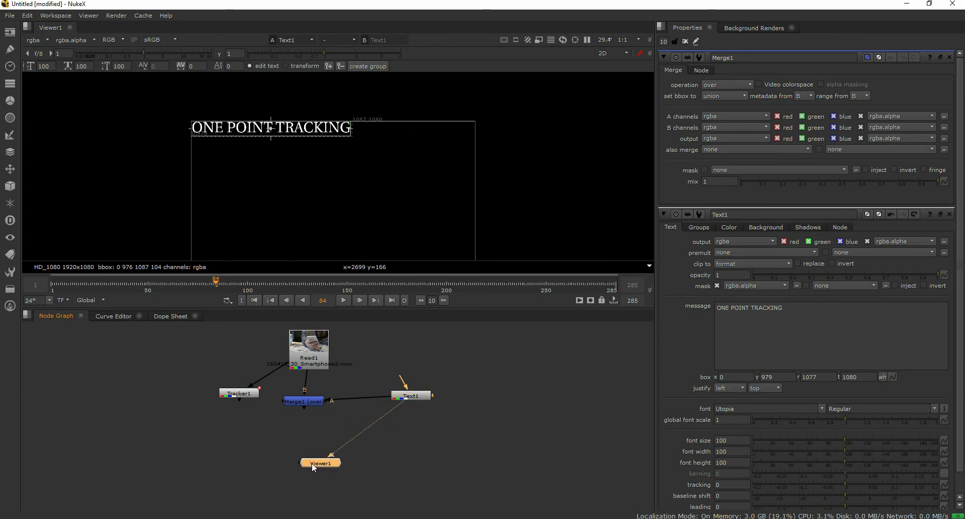
Step: Align the Tracker1, Merge1, Viewer1 and Text1 nodes, show Merge1's output in the viewer, and play it back briefly
{"action": "left_click_drag", "start_coordinate": [313, 405], "coordinate": [318, 406]}
{"action": "left_click_drag", "start_coordinate": [245, 397], "coordinate": [239, 406]}
{"action": "left_click", "coordinate": [308, 402]}
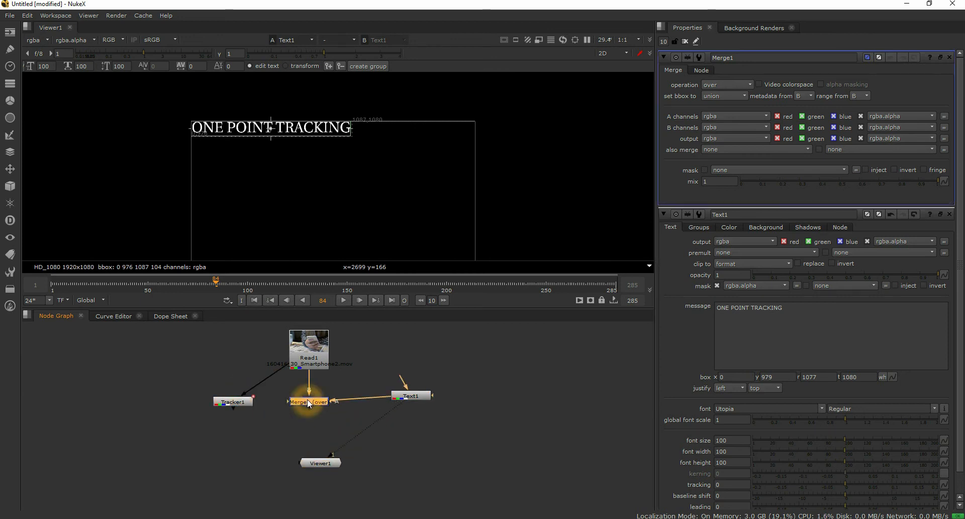
{"action": "key", "text": "1"}
{"action": "left_click", "coordinate": [320, 462]}
{"action": "left_click_drag", "start_coordinate": [320, 462], "coordinate": [311, 461]}
{"action": "left_click_drag", "start_coordinate": [420, 397], "coordinate": [413, 404]}
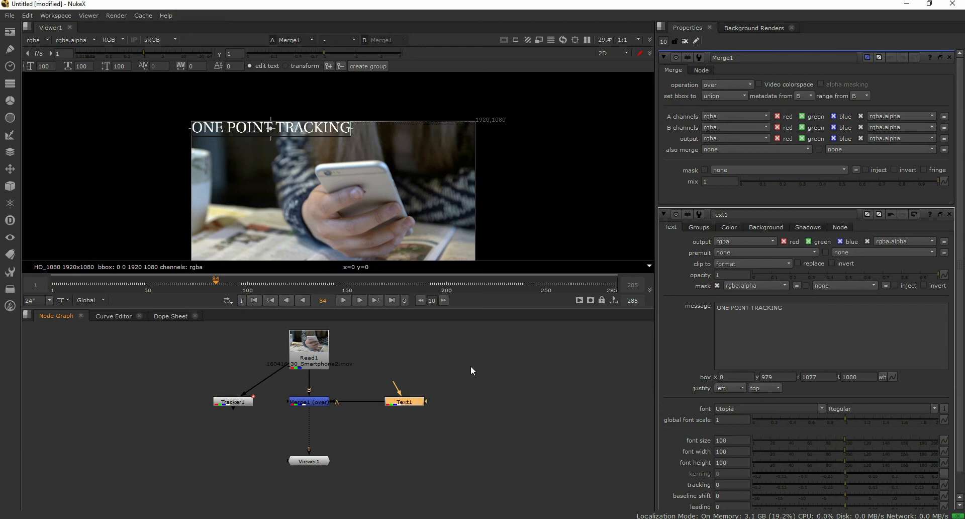
{"action": "left_click", "coordinate": [343, 300]}
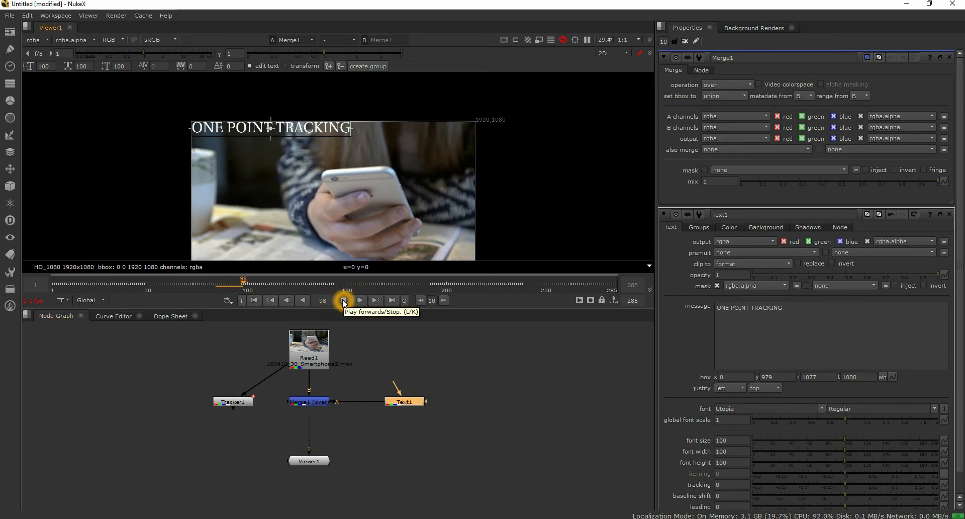
{"action": "left_click", "coordinate": [343, 300]}
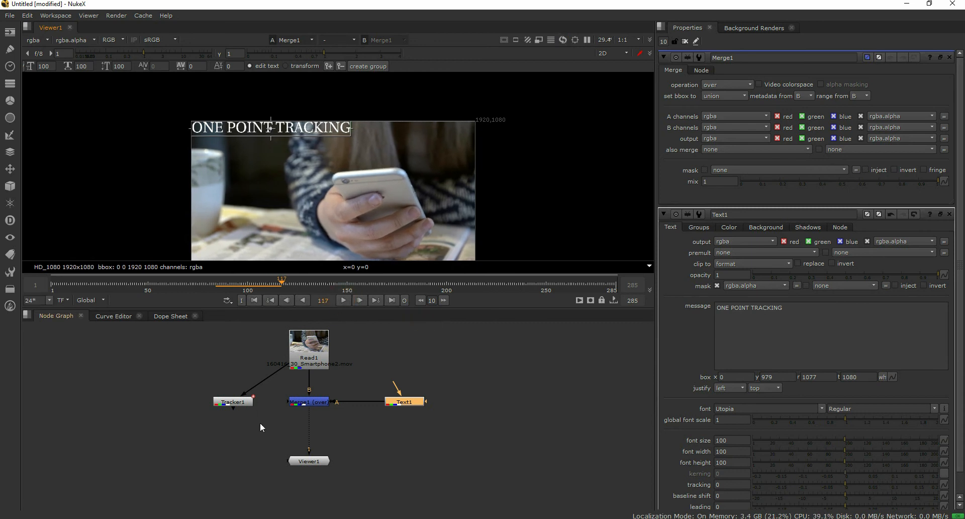
Step: Insert a Transform node between Text1 and Merge1 and space the two nodes out above each other
{"action": "left_click", "coordinate": [408, 404]}
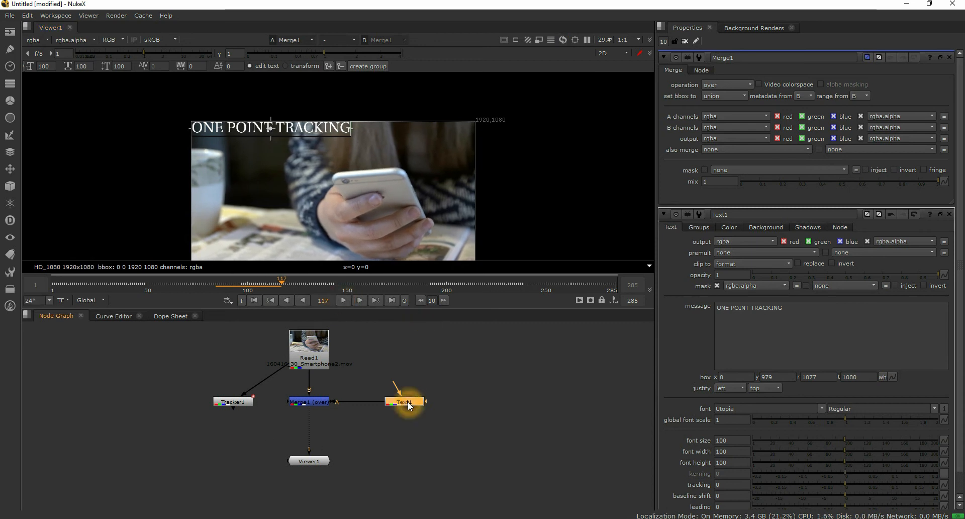
{"action": "key", "text": "Tab"}
{"action": "type", "text": "TRA"}
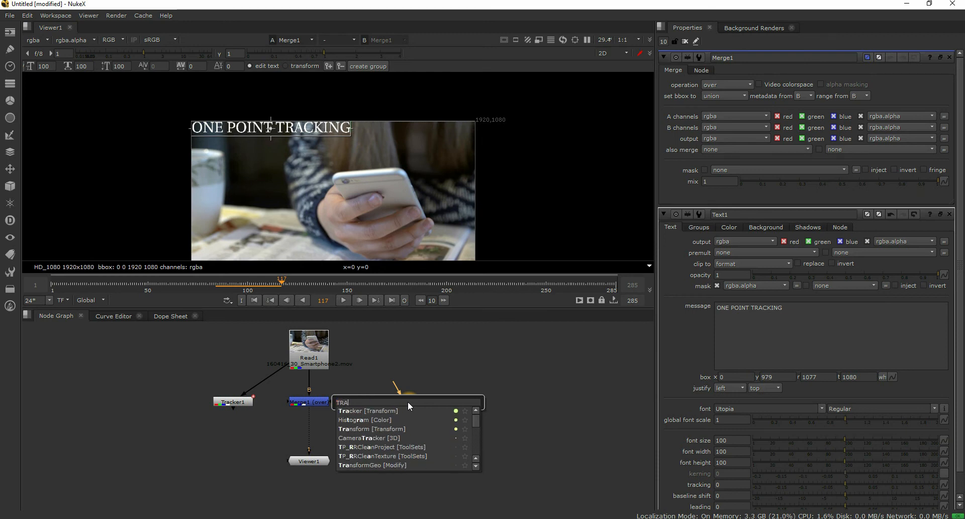
{"action": "type", "text": "N"}
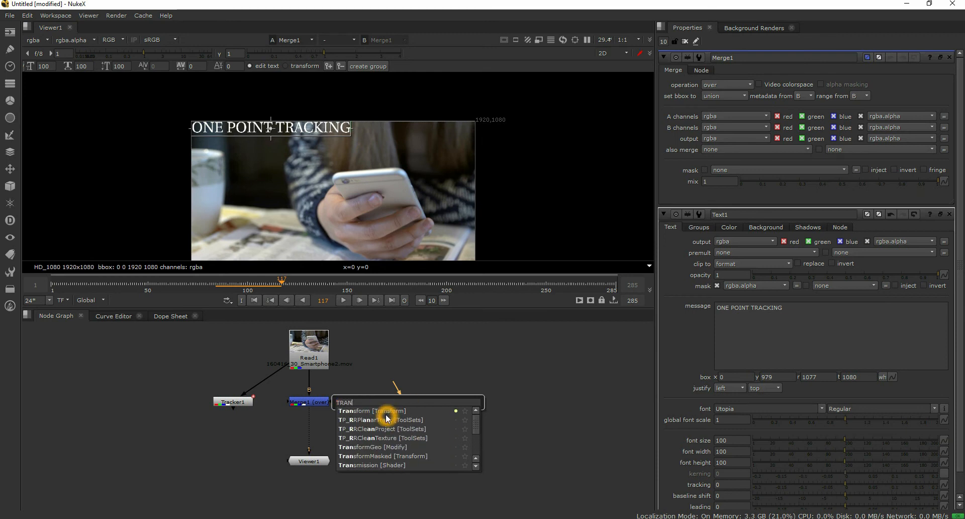
{"action": "left_click", "coordinate": [370, 412]}
{"action": "left_click", "coordinate": [403, 418]}
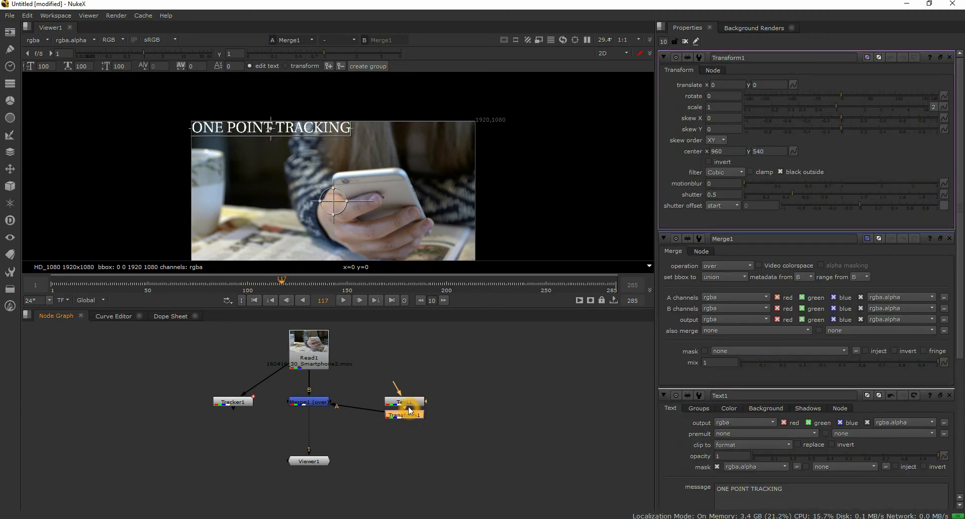
{"action": "left_click_drag", "start_coordinate": [409, 401], "coordinate": [409, 385]}
{"action": "left_click_drag", "start_coordinate": [409, 418], "coordinate": [411, 376]}
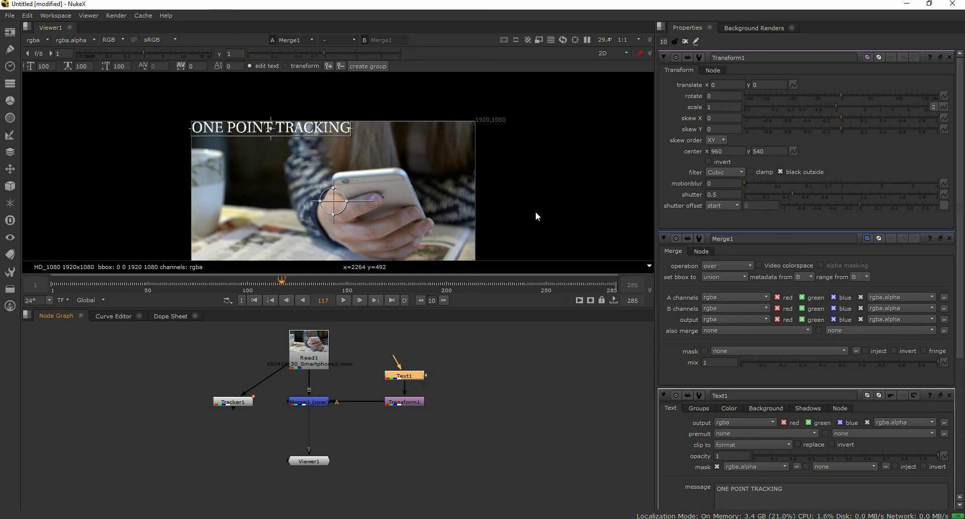
Step: Link Transform1's translate to track 1 of Tracker1
{"action": "left_click", "coordinate": [715, 57]}
{"action": "left_click", "coordinate": [755, 58]}
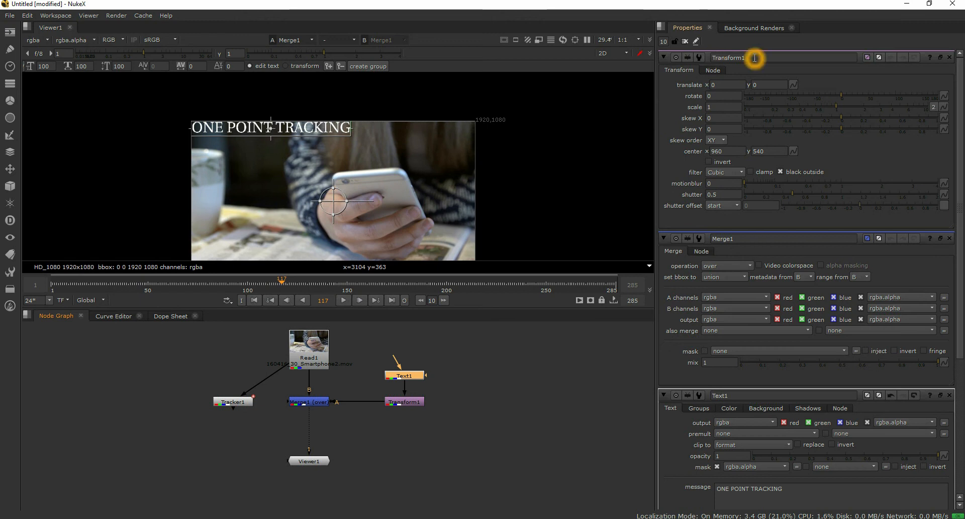
{"action": "left_click", "coordinate": [793, 84]}
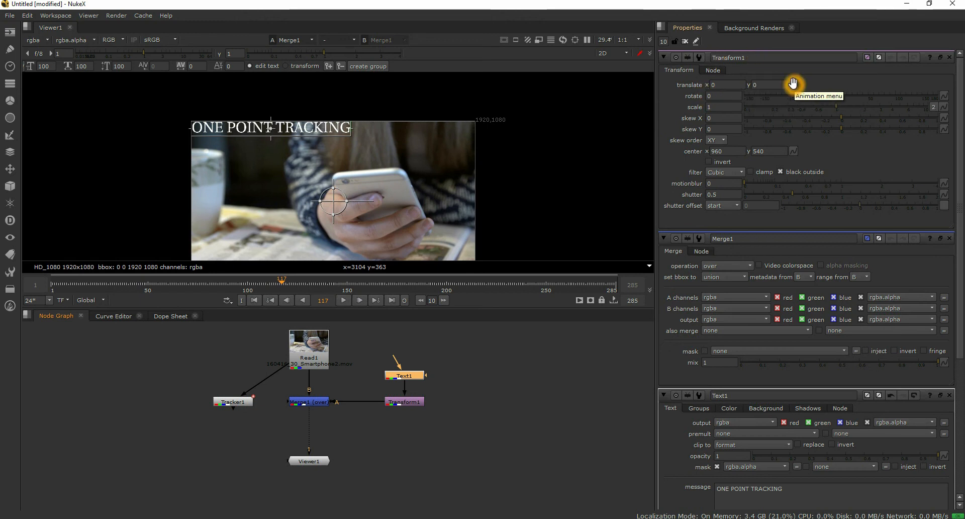
{"action": "mouse_move", "coordinate": [827, 195]}
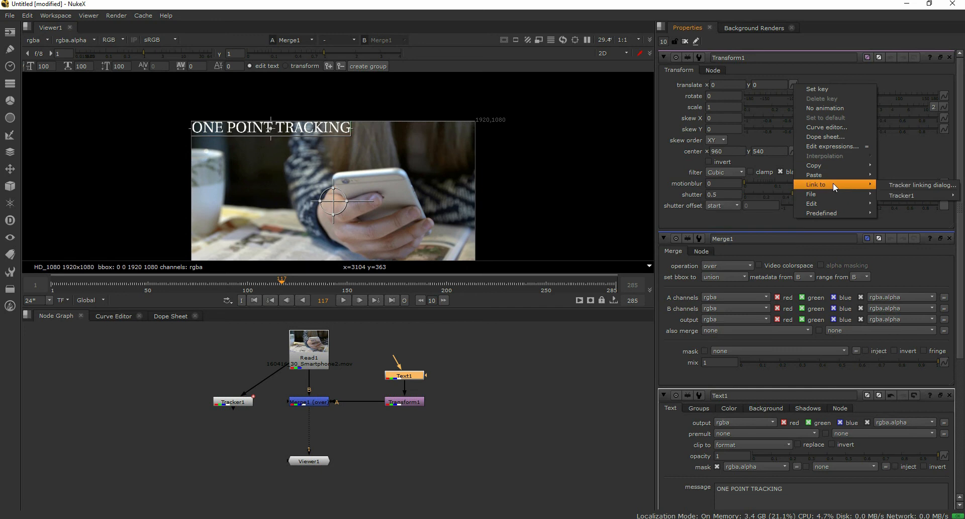
{"action": "mouse_move", "coordinate": [909, 194]}
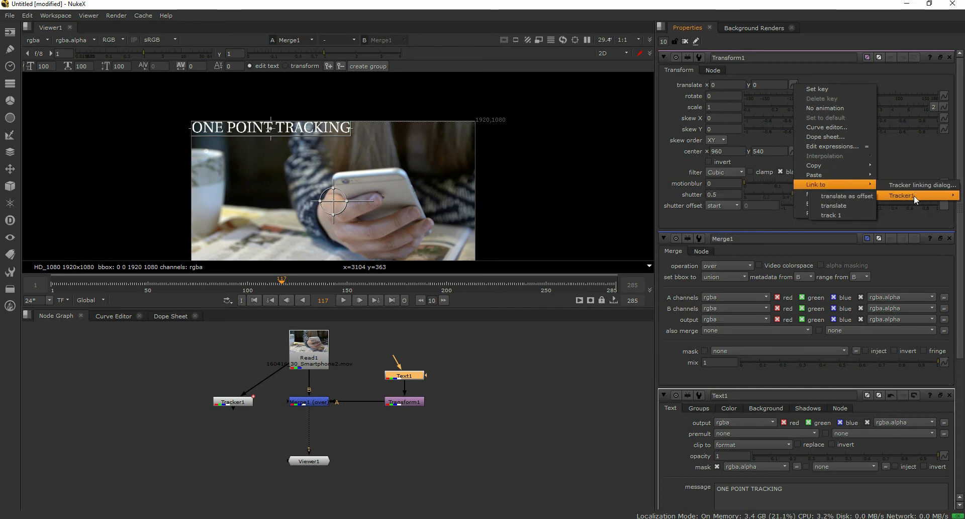
{"action": "left_click", "coordinate": [846, 212]}
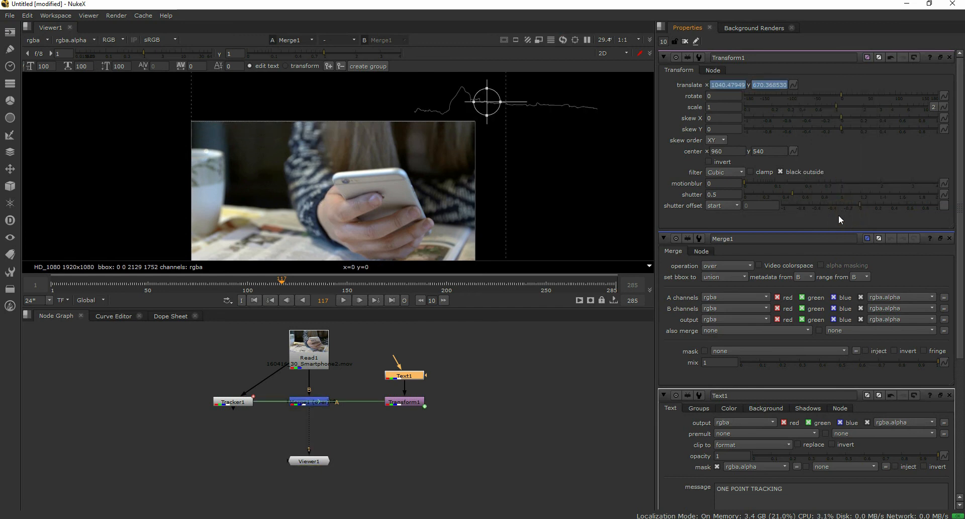
Step: Play back the merged clip to examine the linked text's motion, and close all node properties
{"action": "scroll", "coordinate": [268, 193], "scroll_direction": "down", "scroll_amount": 5}
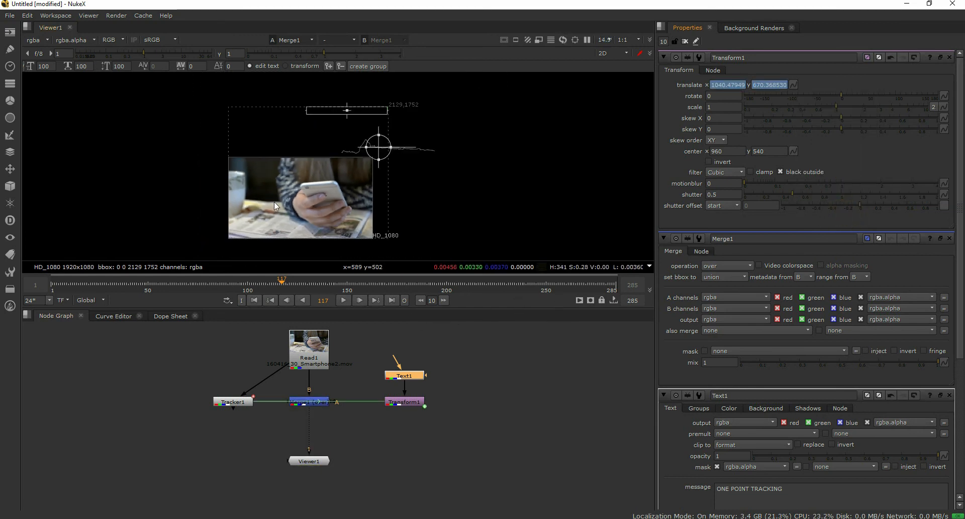
{"action": "left_click", "coordinate": [342, 299]}
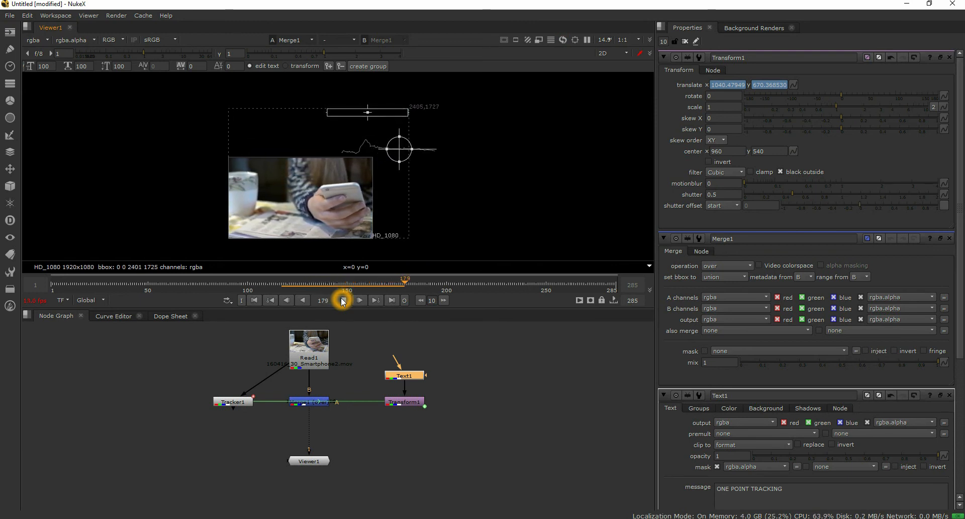
{"action": "left_click", "coordinate": [342, 300]}
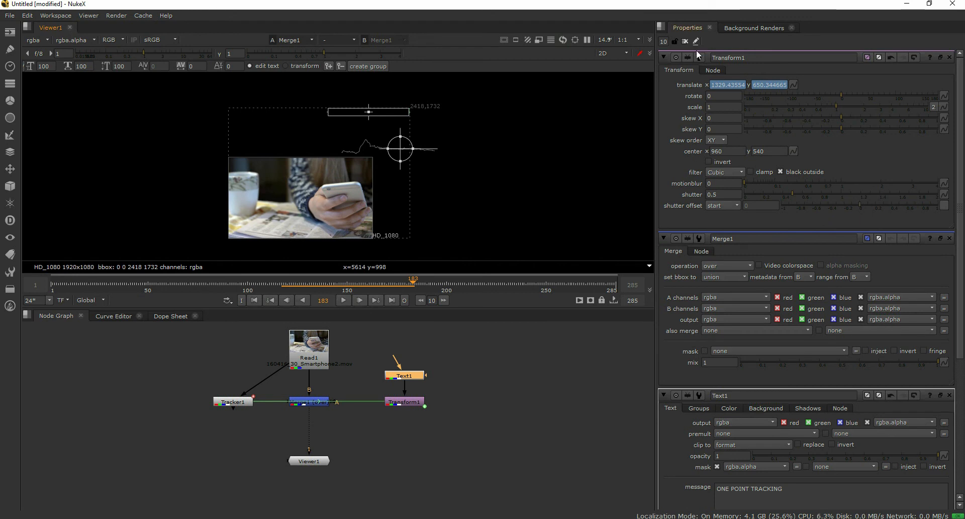
{"action": "left_click", "coordinate": [686, 41]}
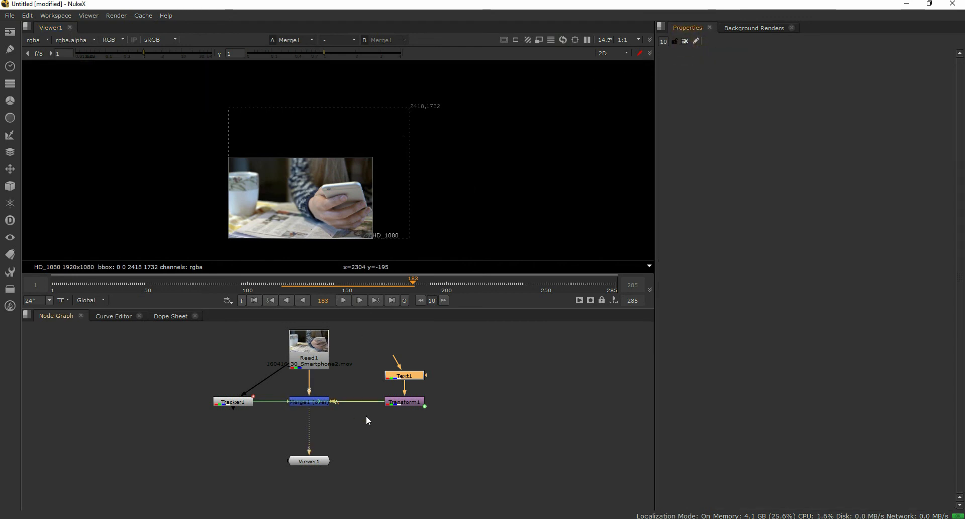
Step: Add a second Transform node between Transform1 and Merge1, and line up Merge1 beside it in the node graph
{"action": "left_click", "coordinate": [408, 402]}
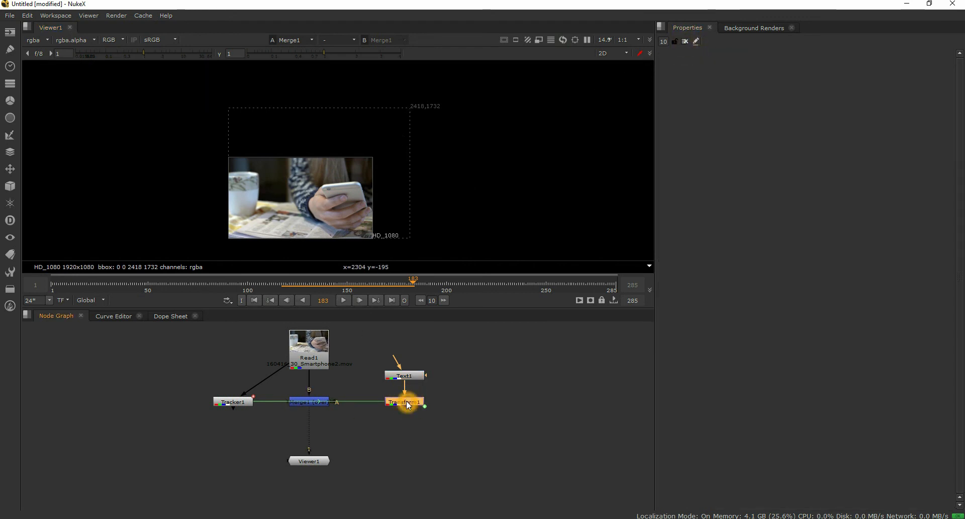
{"action": "key", "text": "Tab"}
{"action": "key", "text": "Return"}
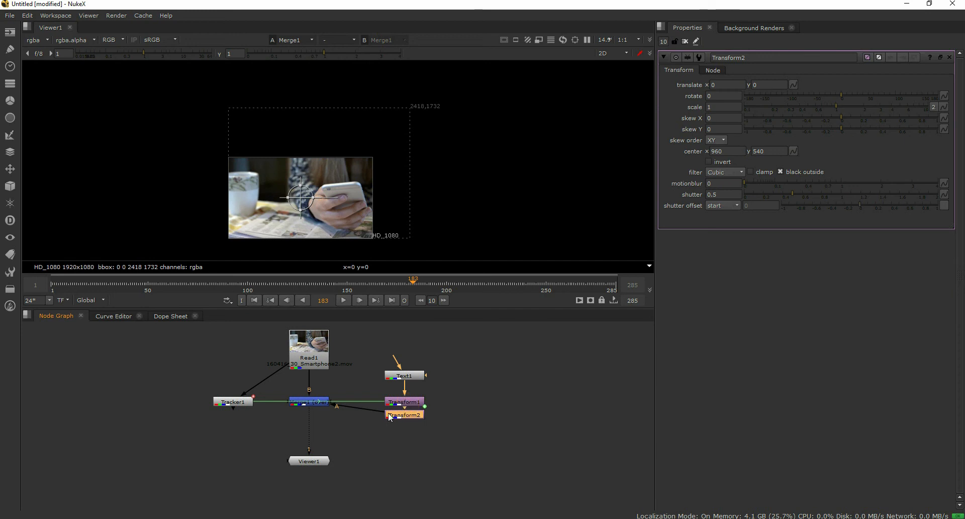
{"action": "left_click_drag", "start_coordinate": [416, 423], "coordinate": [412, 430]}
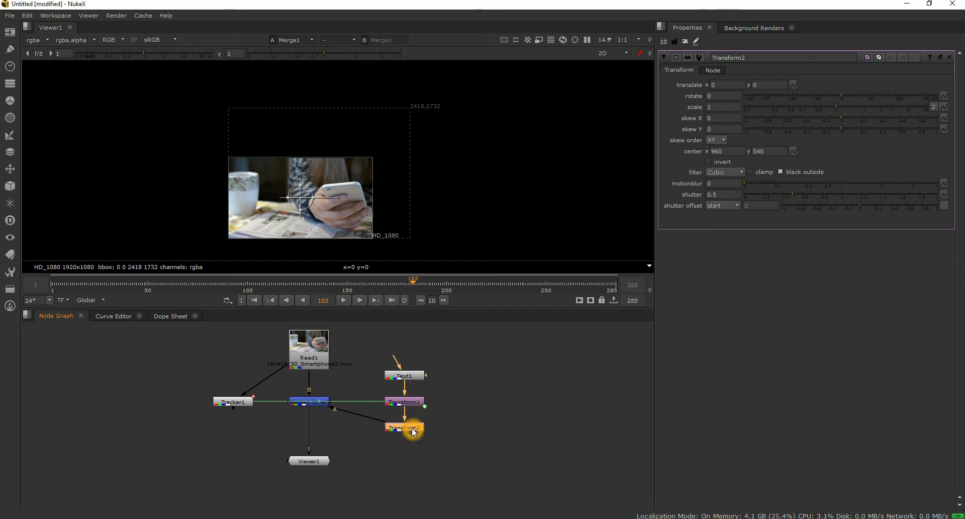
{"action": "left_click", "coordinate": [314, 402]}
{"action": "left_click_drag", "start_coordinate": [316, 402], "coordinate": [323, 427]}
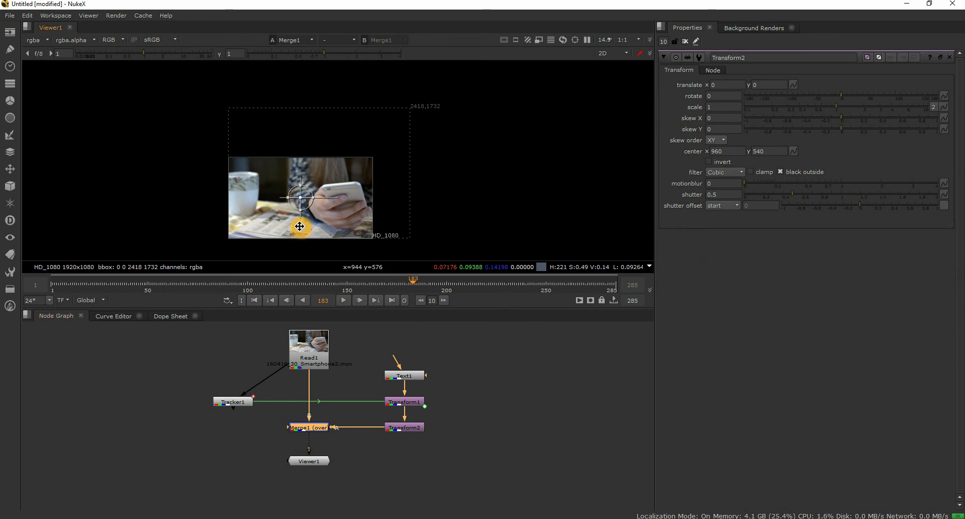
Step: Move the text onto the phone with Transform2, to a translate of about x -45, y -1035
{"action": "left_click_drag", "start_coordinate": [300, 198], "coordinate": [300, 284]}
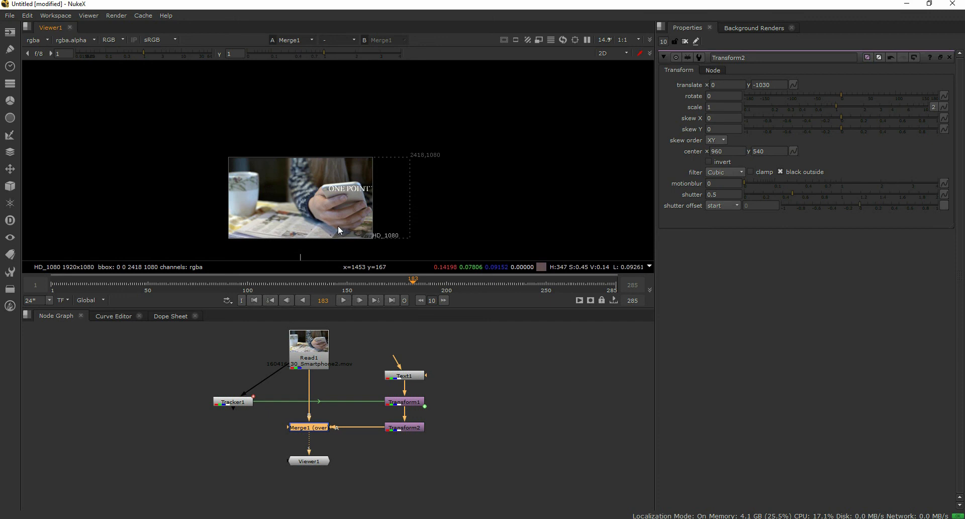
{"action": "scroll", "coordinate": [333, 196], "scroll_direction": "up", "scroll_amount": 5}
{"action": "scroll", "coordinate": [390, 116], "scroll_direction": "down", "scroll_amount": 4}
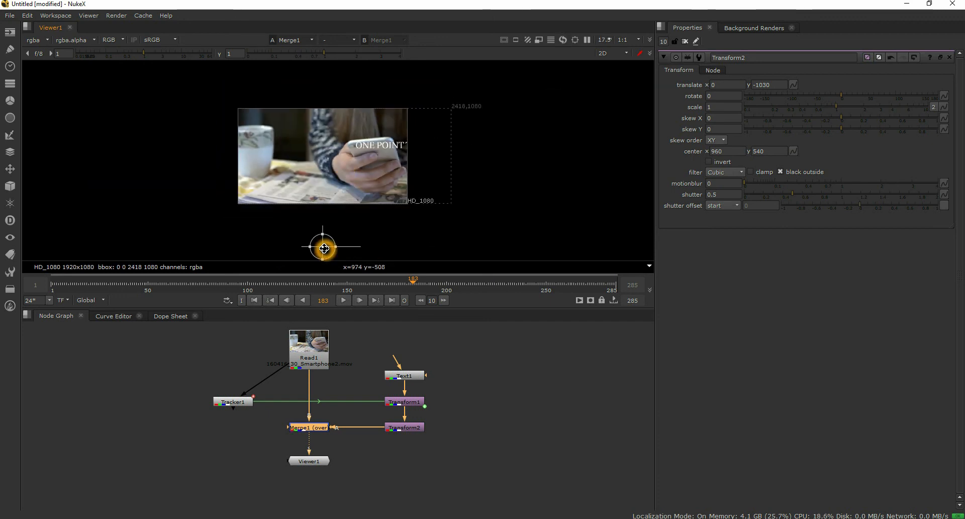
{"action": "left_click_drag", "start_coordinate": [320, 245], "coordinate": [318, 244]}
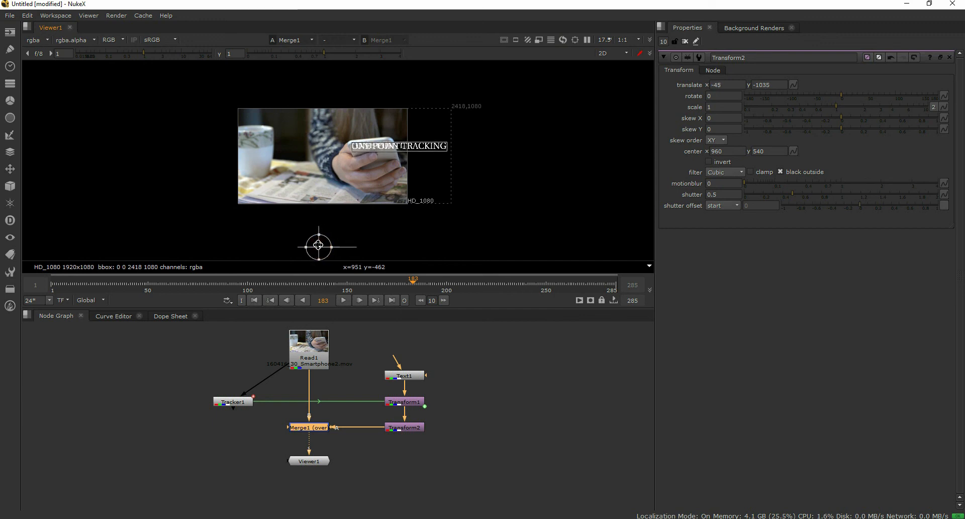
Step: Reduce Text1's global font scale to 0.6
{"action": "double_click", "coordinate": [404, 374]}
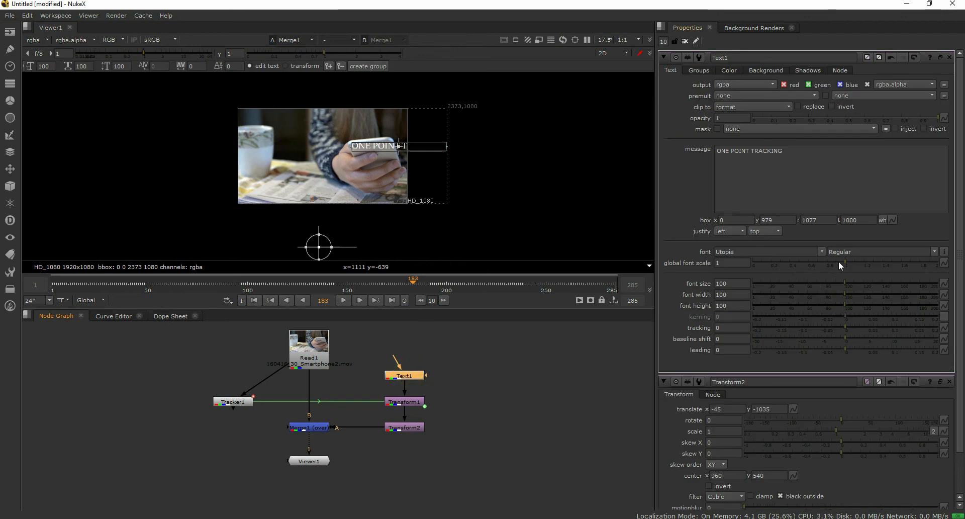
{"action": "left_click_drag", "start_coordinate": [844, 262], "coordinate": [809, 292]}
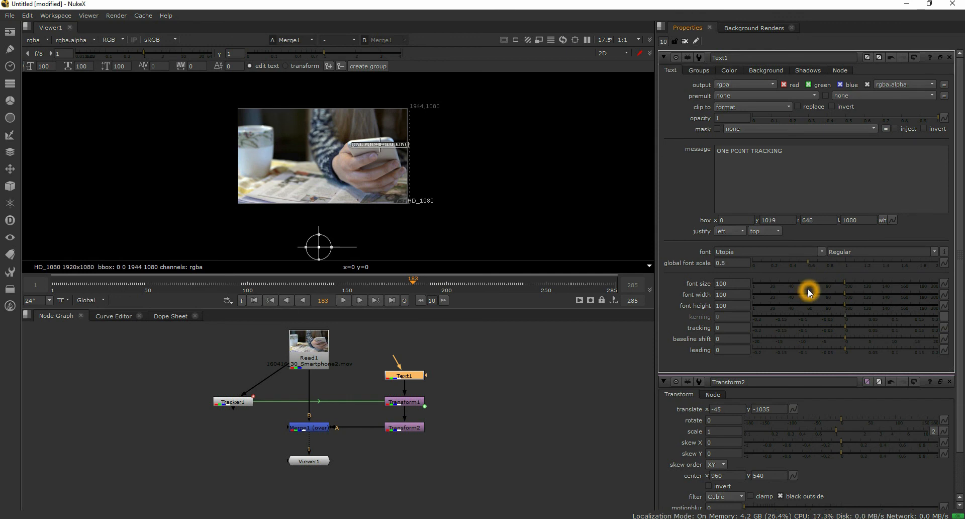
{"action": "scroll", "coordinate": [373, 150], "scroll_direction": "up", "scroll_amount": 2}
{"action": "scroll", "coordinate": [353, 124], "scroll_direction": "down", "scroll_amount": 2}
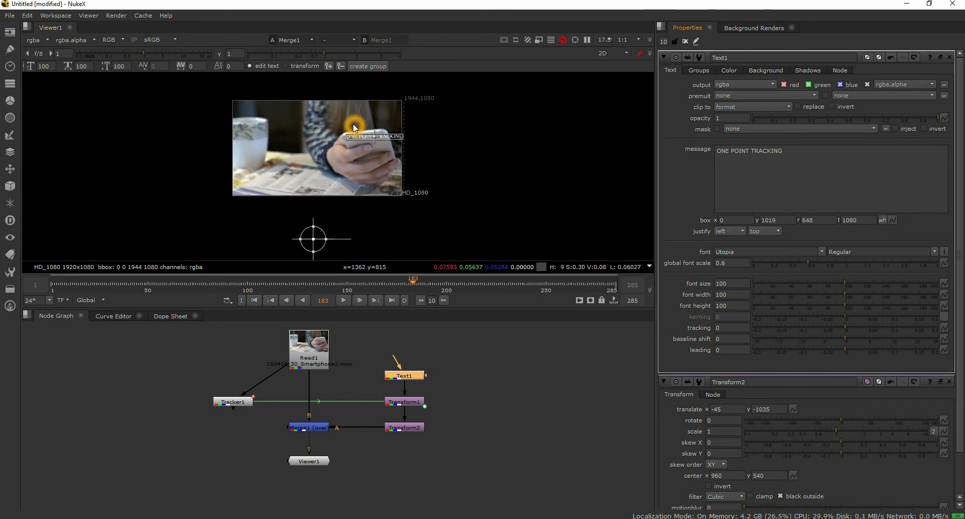
Step: Fine-tune the text's position on the phone to Transform2 translate x -22, y -1050, and close all node properties
{"action": "scroll", "coordinate": [345, 182], "scroll_direction": "up", "scroll_amount": 1}
{"action": "left_click_drag", "start_coordinate": [308, 250], "coordinate": [310, 250]}
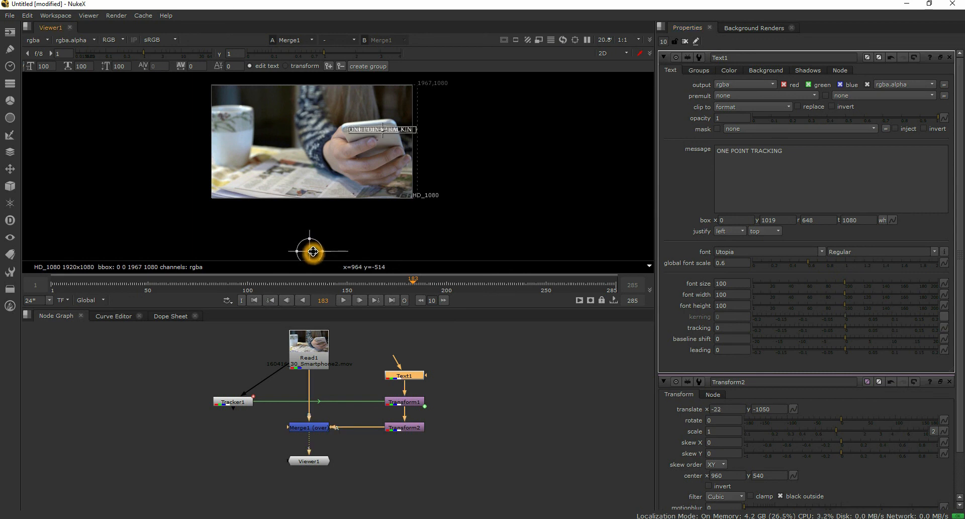
{"action": "scroll", "coordinate": [346, 163], "scroll_direction": "up", "scroll_amount": 5}
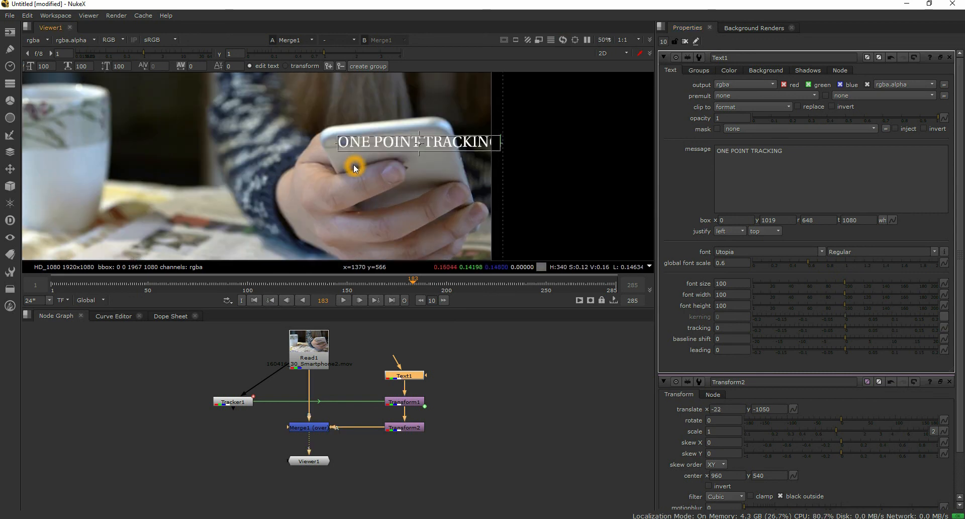
{"action": "scroll", "coordinate": [353, 164], "scroll_direction": "up", "scroll_amount": 2}
{"action": "scroll", "coordinate": [338, 147], "scroll_direction": "down", "scroll_amount": 5}
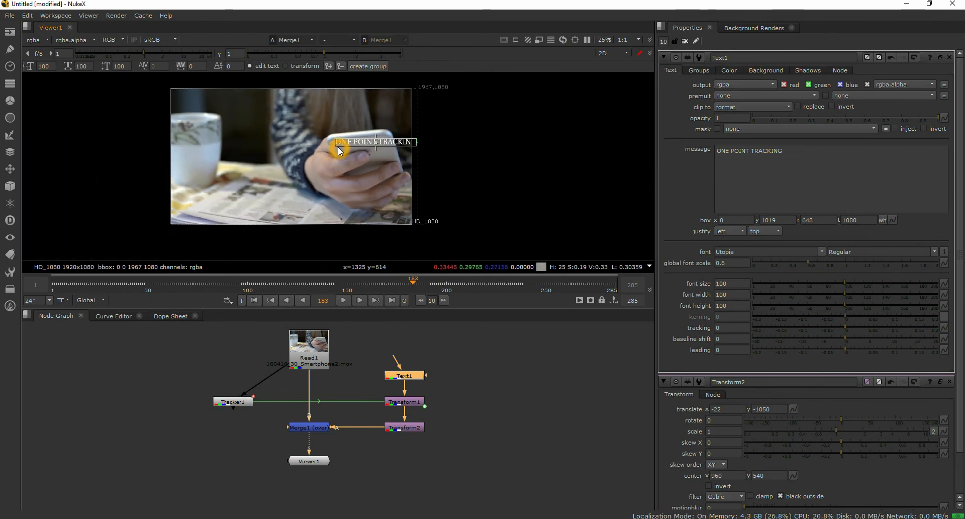
{"action": "type", "text": "H"}
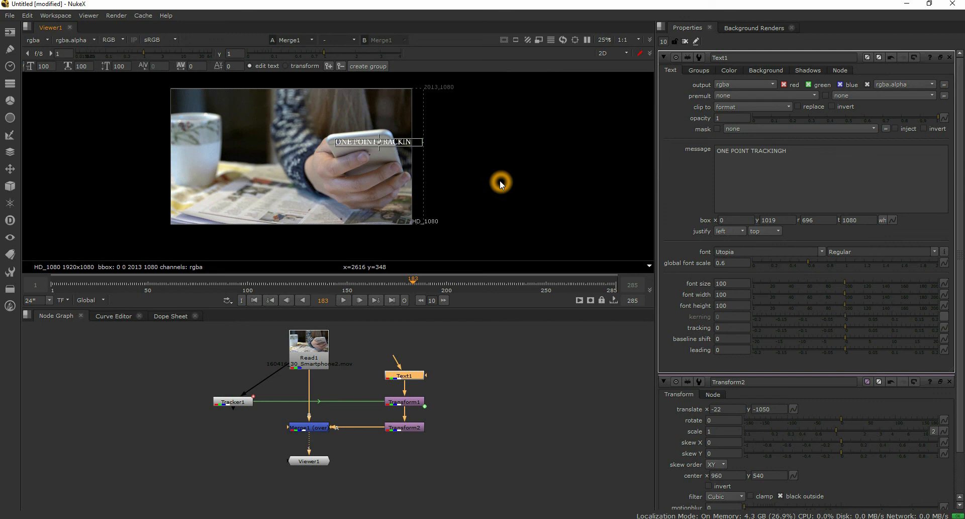
{"action": "key", "text": "BackSpace"}
{"action": "left_click", "coordinate": [686, 42]}
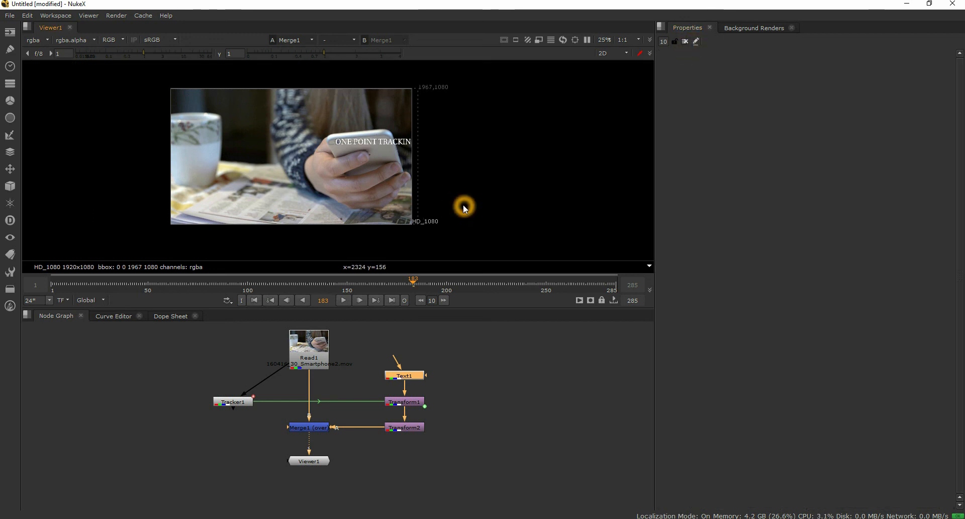
Step: Return to the first frame, fit the image in the viewer, and play back the composite to check the text's tracking
{"action": "key", "text": "Home"}
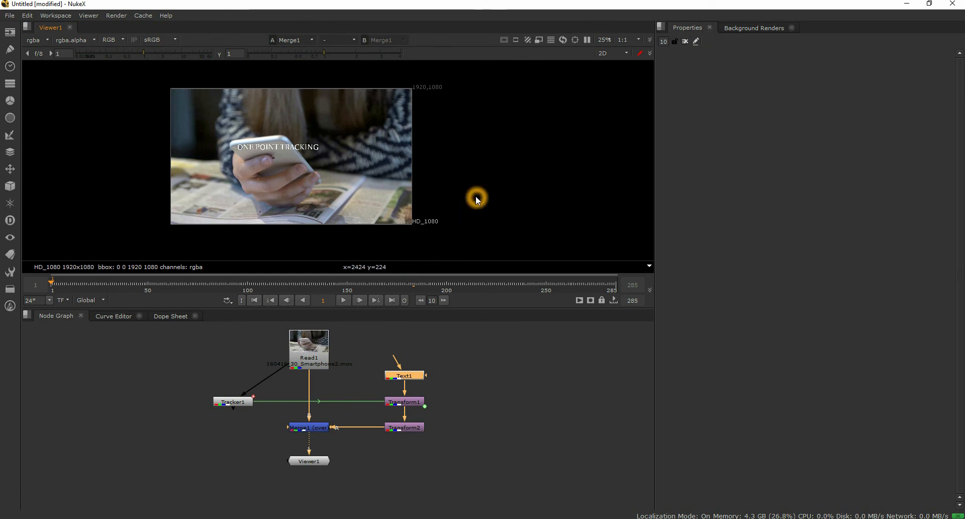
{"action": "key", "text": "f"}
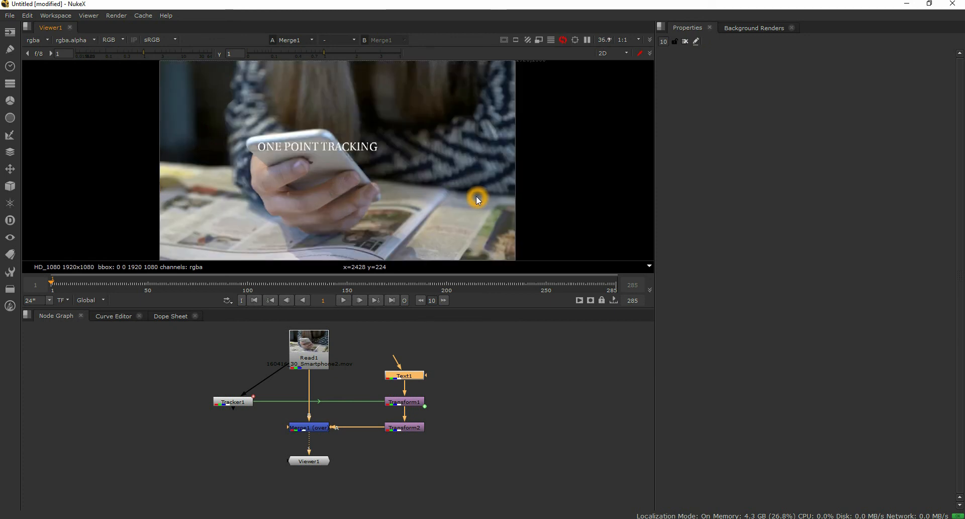
{"action": "left_click", "coordinate": [343, 300]}
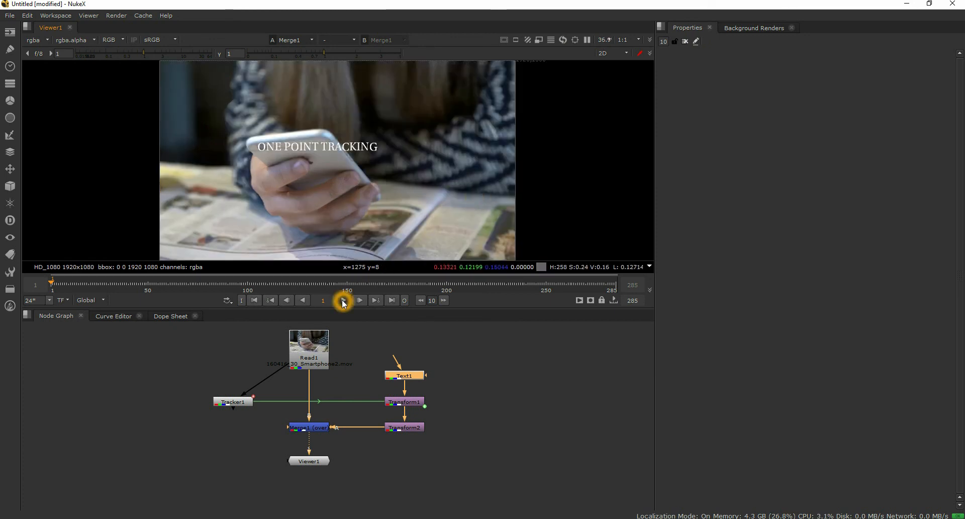